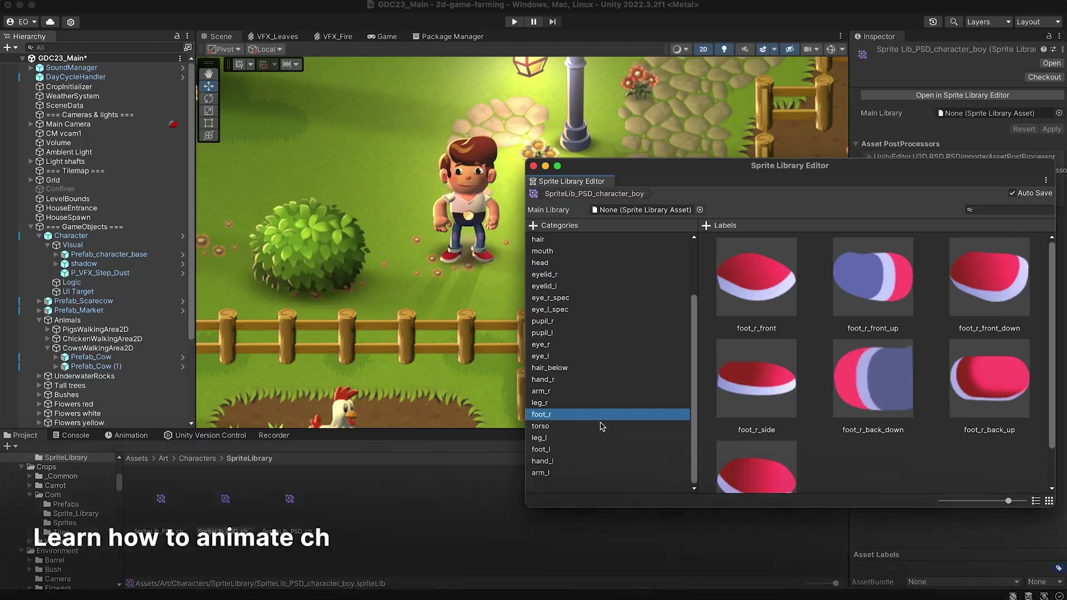
Step: Browse the boy character's sprite categories from foot_r down to foot_l in the sprite library
key(Down)
key(Down)
key(Down)
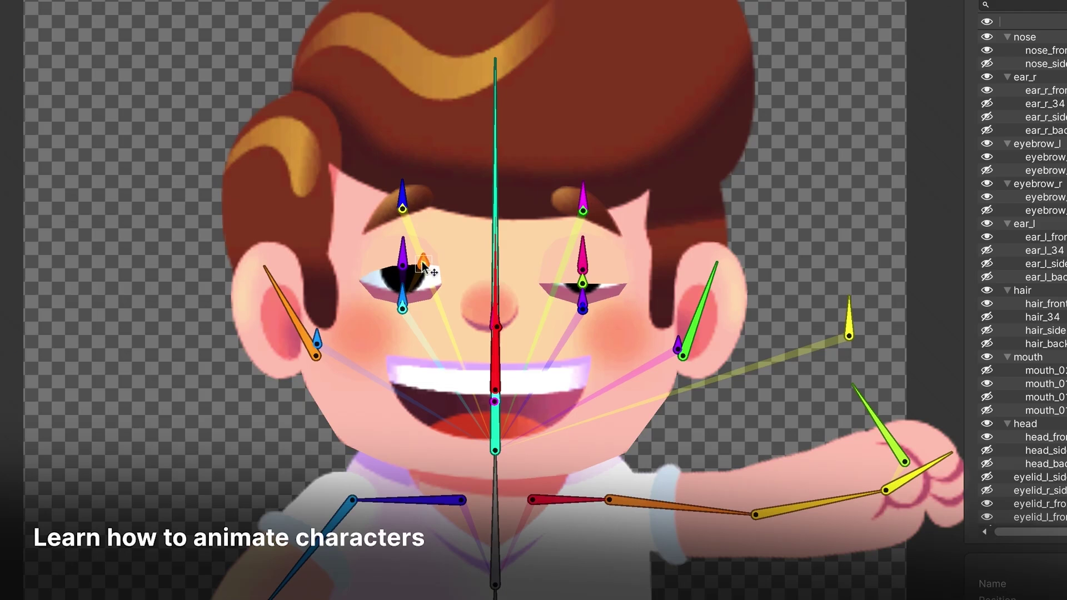
Step: Repose an arm bone of the rigged boy character
drag(730, 499, 856, 367)
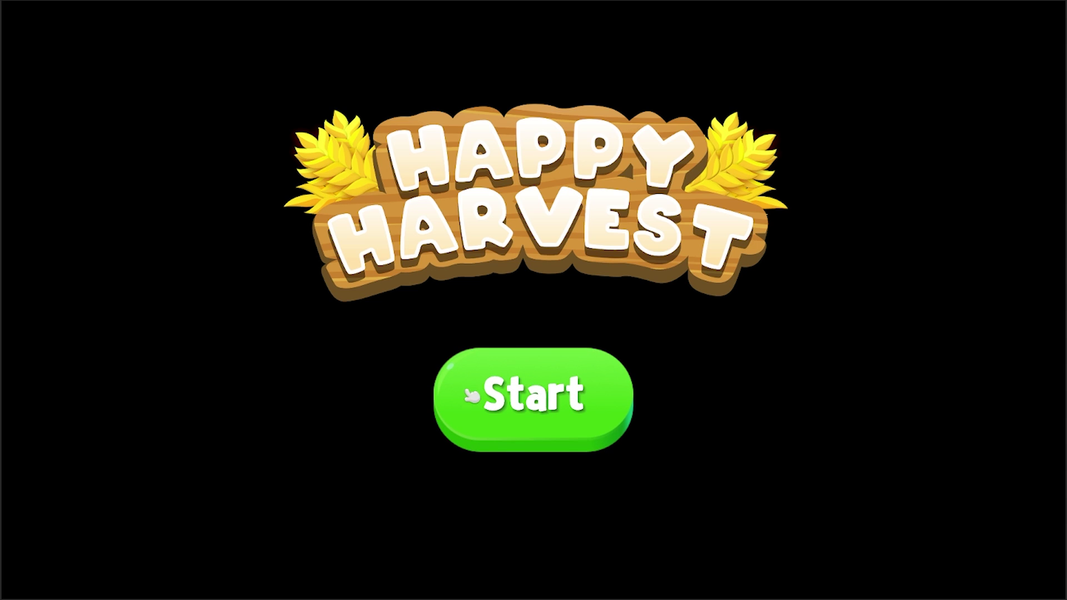
Step: Start the Happy Harvest game and walk the character from the fireplace past the wooden chair toward the sofa side
click(565, 409)
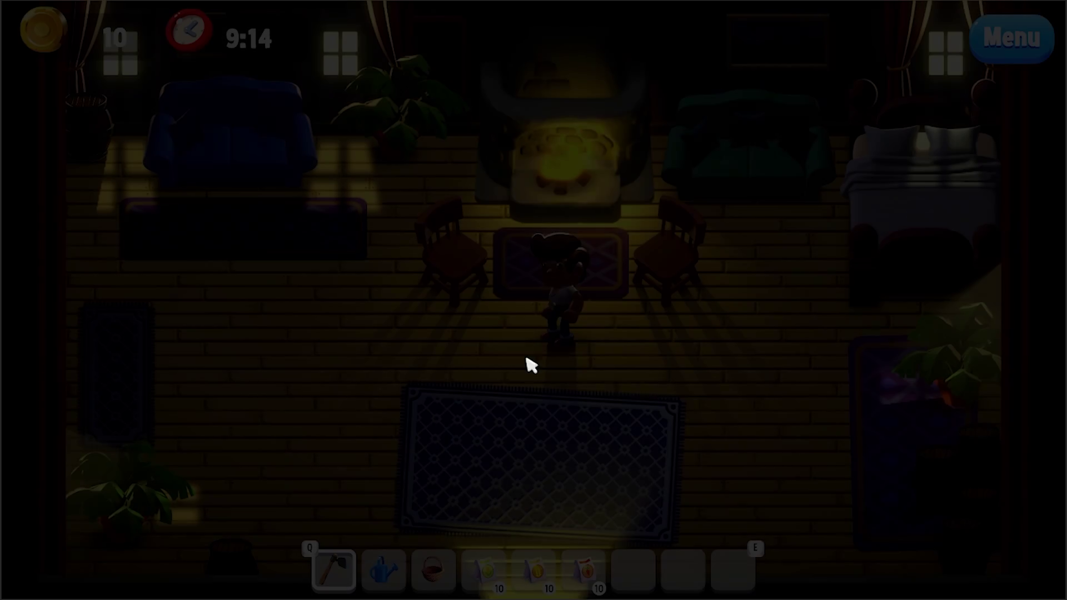
key(a)
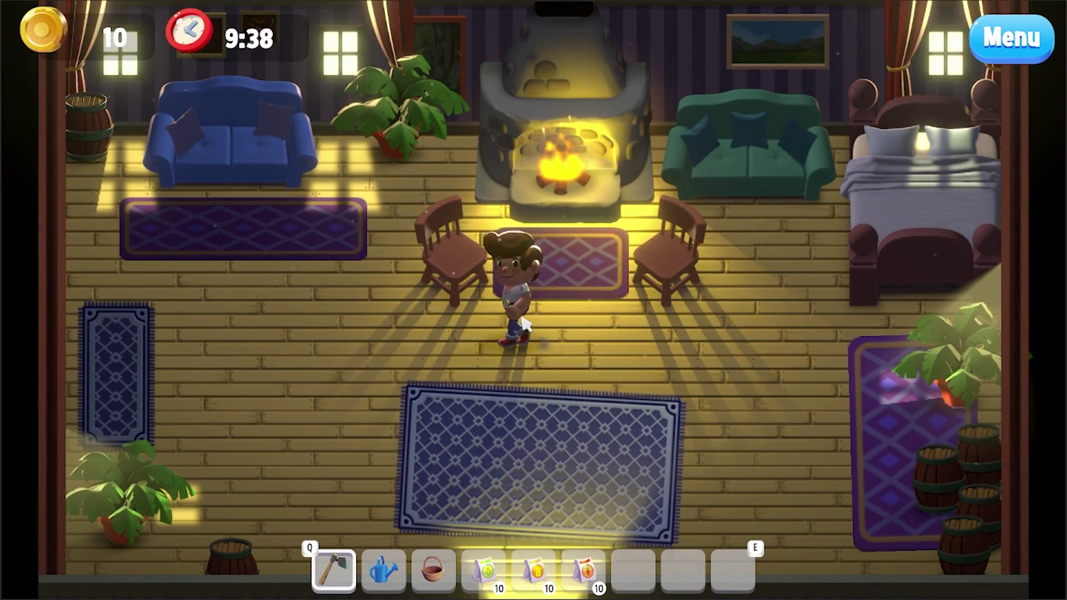
key(s)
key(a)
key(w)
key(a)
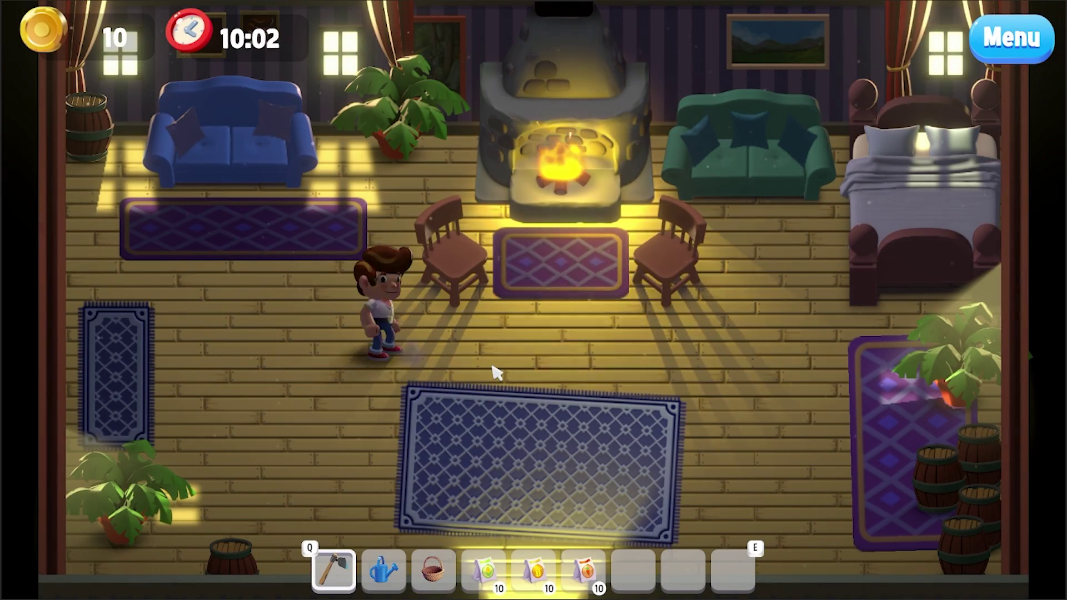
Step: Walk the character around the open floor between the large blue rug and the sofa, turning it in different directions
key(s)
key(d)
key(w)
key(a)
key(d)
key(d)
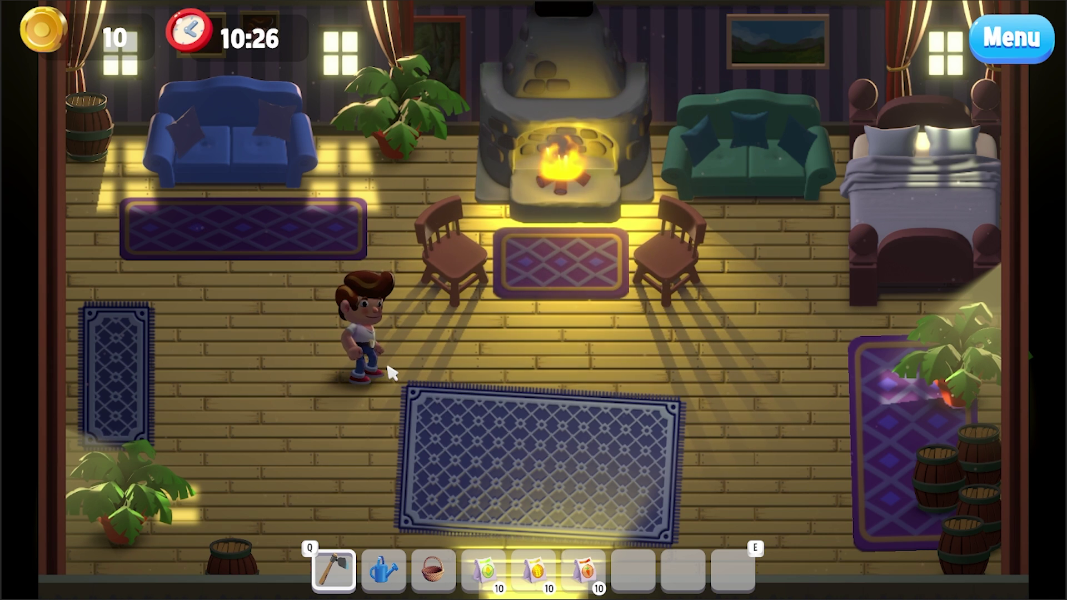
key(a)
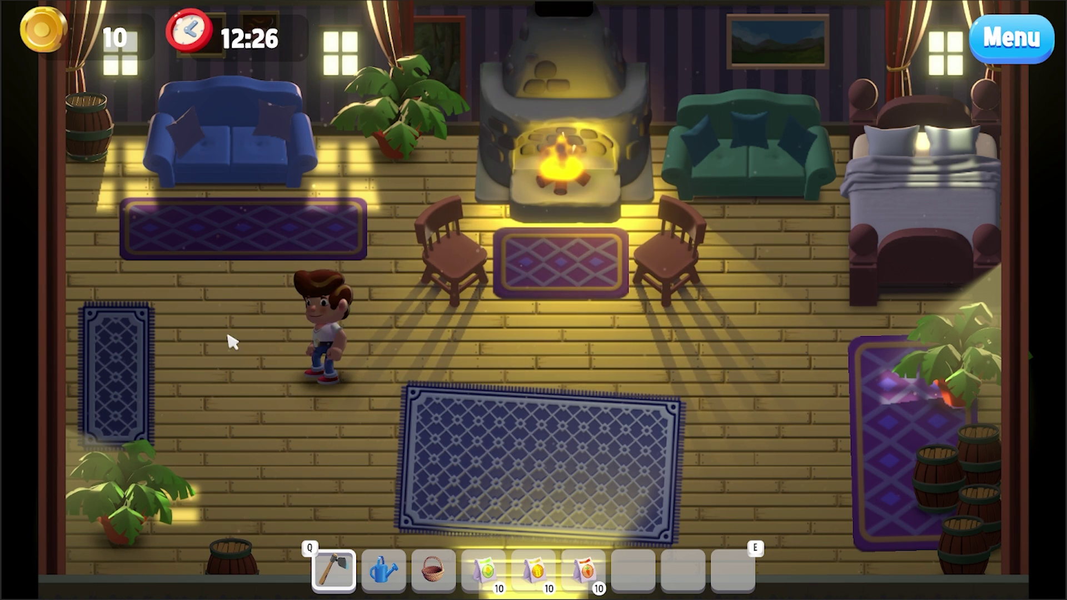
key(s)
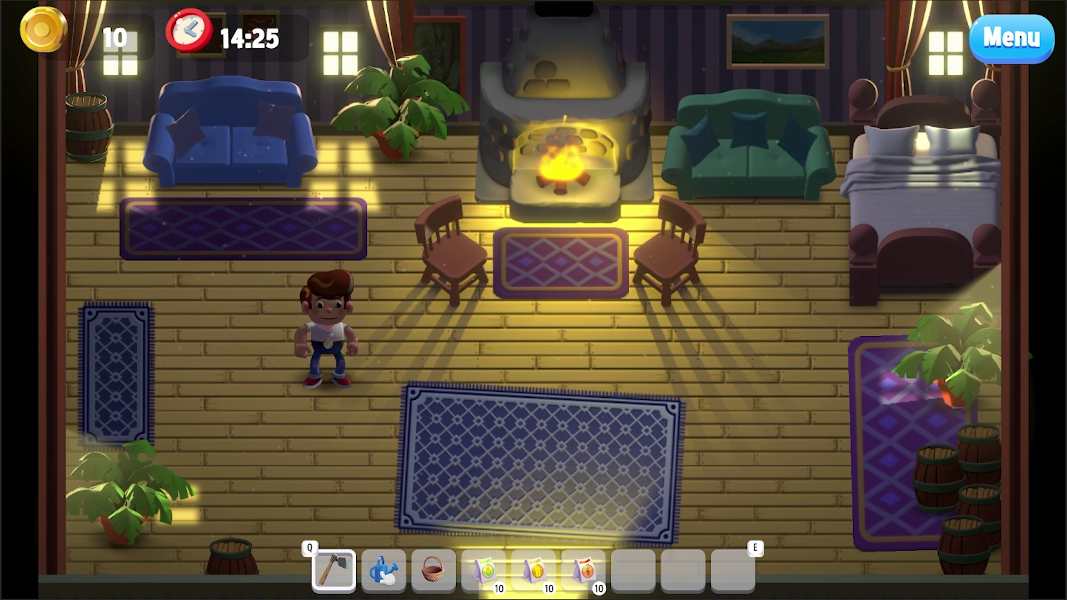
Step: Walk the character onto the purple rug before the blue sofa, and return to the chair by the fireplace
key(a)
key(w)
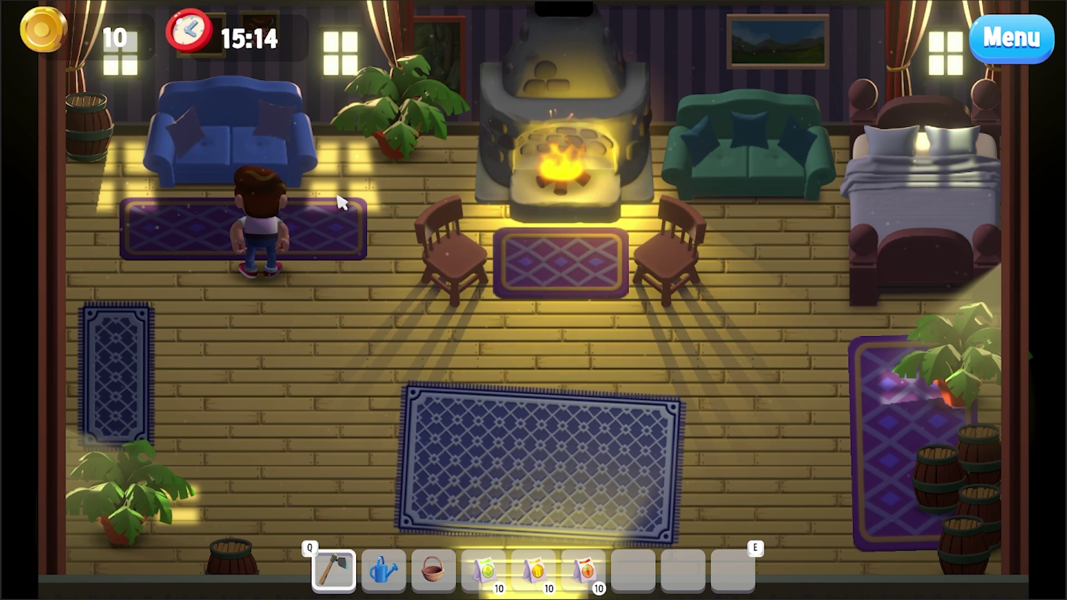
key(s)
key(d)
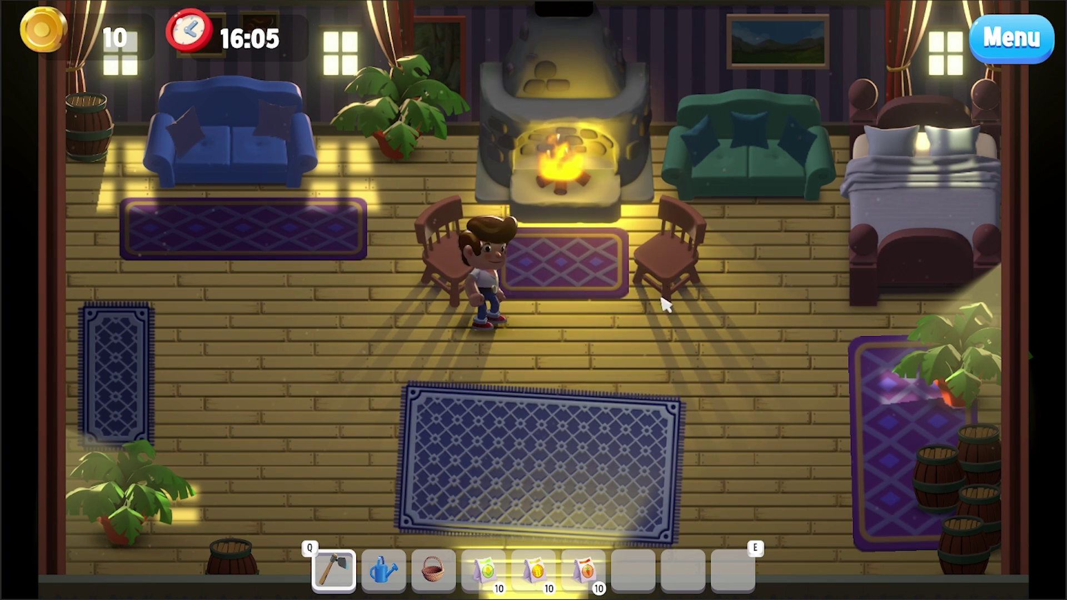
Step: Walk the character out of the house into the front yard
key(s)
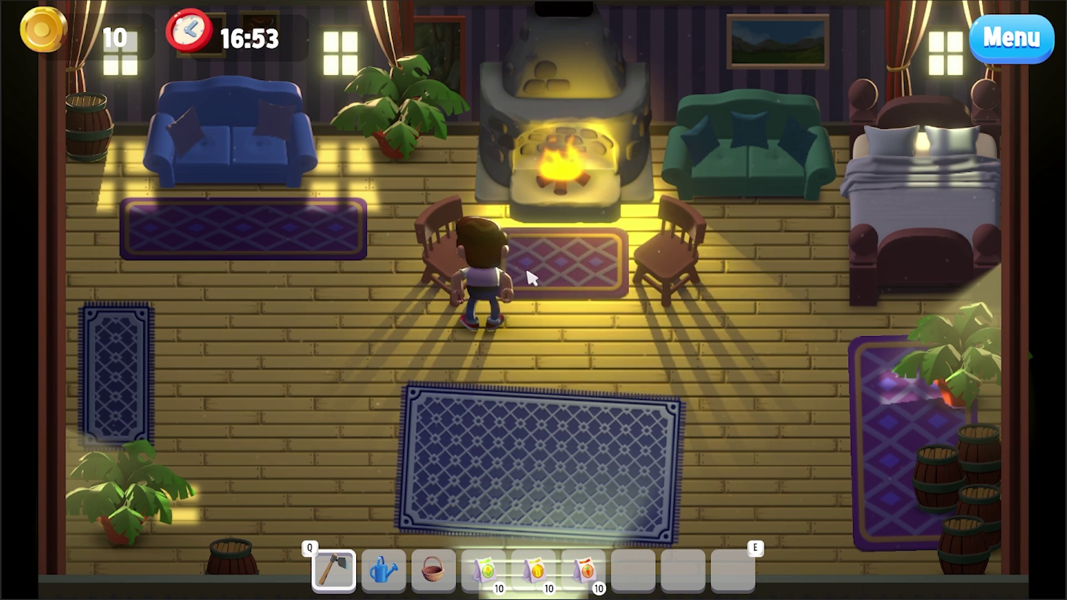
key(s)
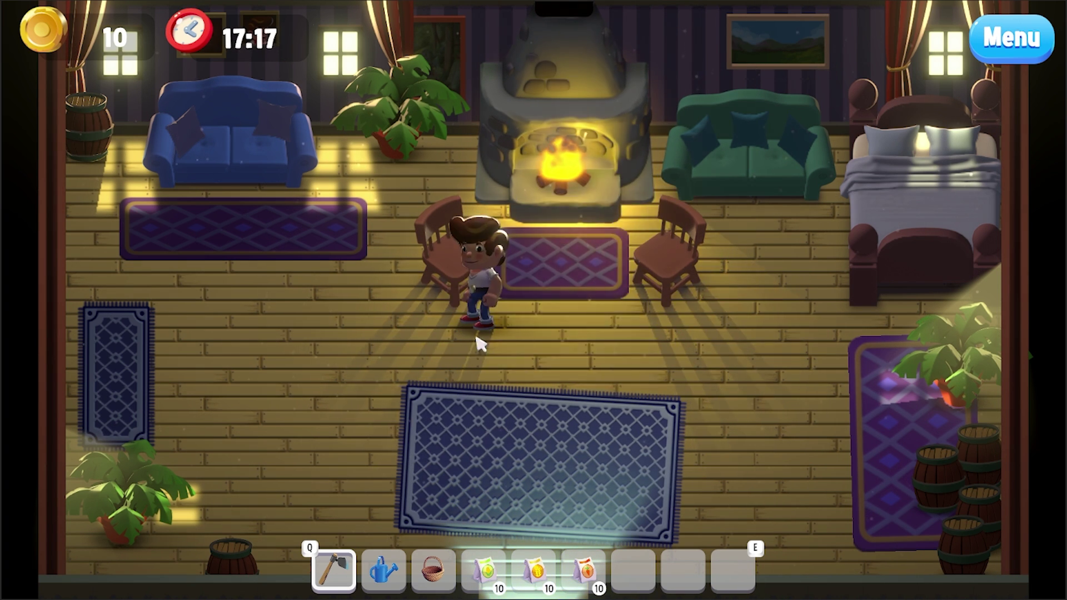
key(s)
key(d)
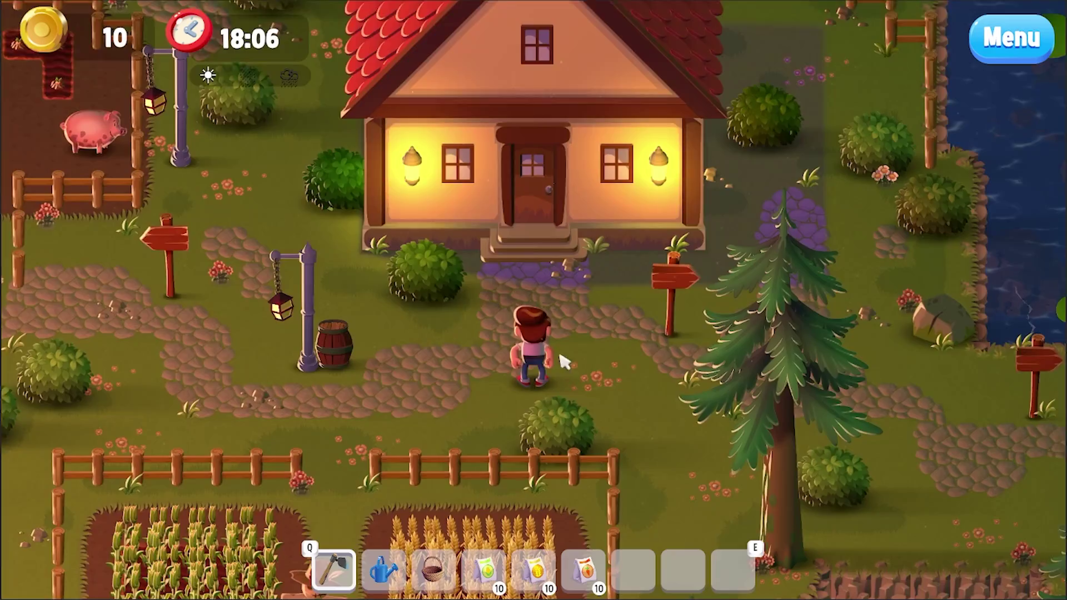
Step: Walk the character along the stone path past the lamp post to the signpost beside the pig pen
key(a)
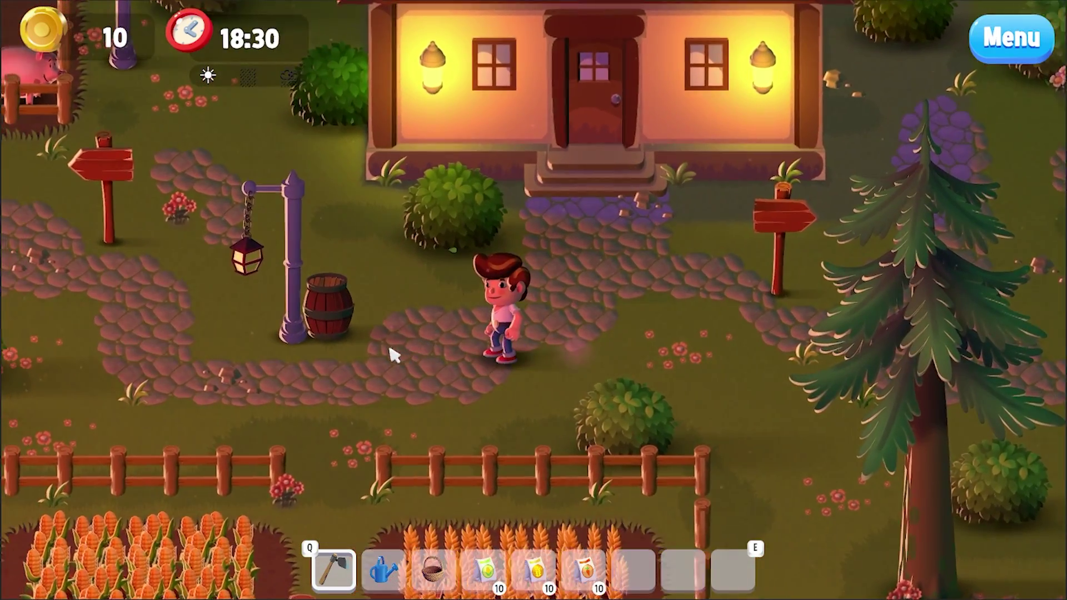
key(a)
key(w)
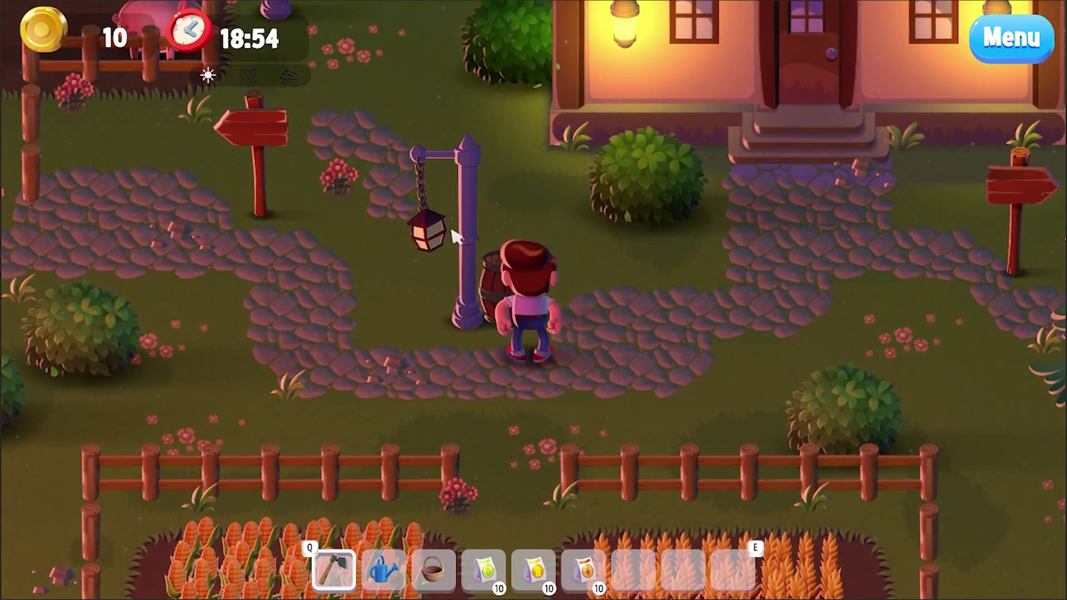
key(a)
key(w)
key(a)
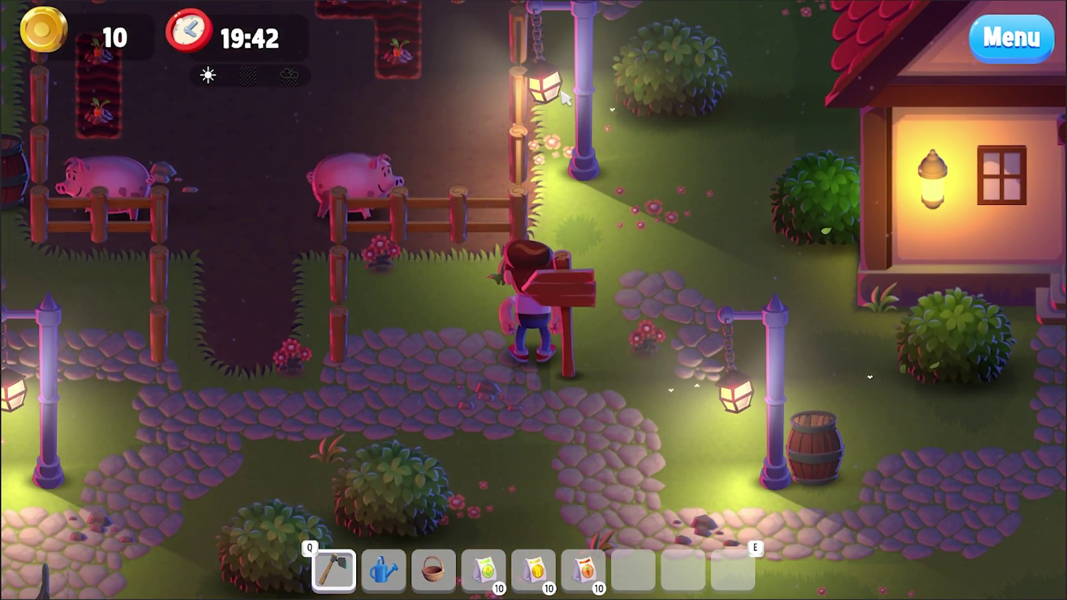
Step: Walk to the wheat field near the scarecrow and harvest several wheat plants with the basket
key(s)
key(d)
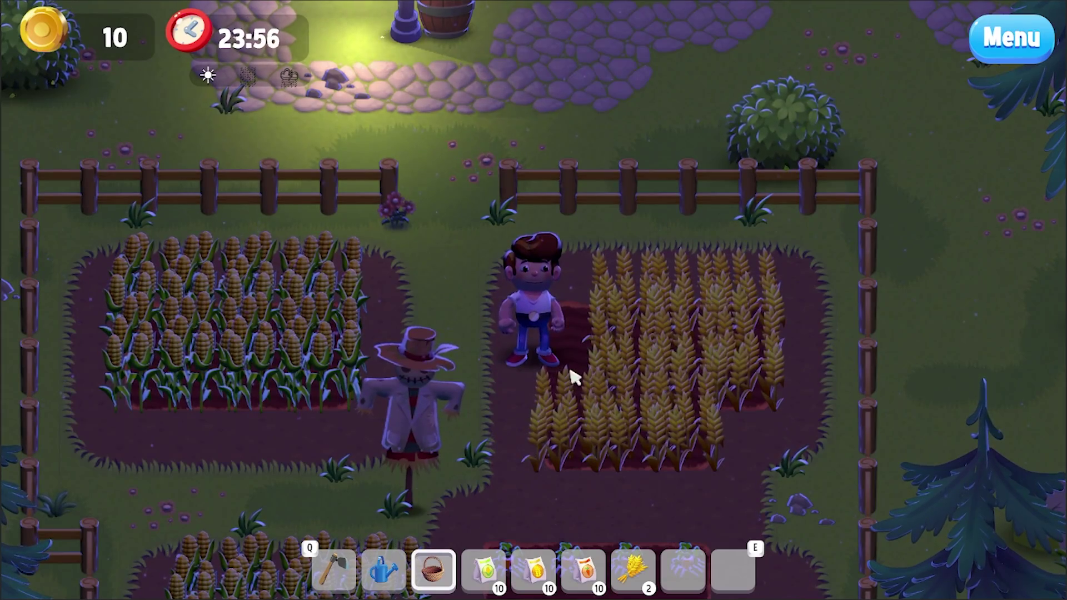
key(s)
click(560, 411)
key(d)
click(608, 386)
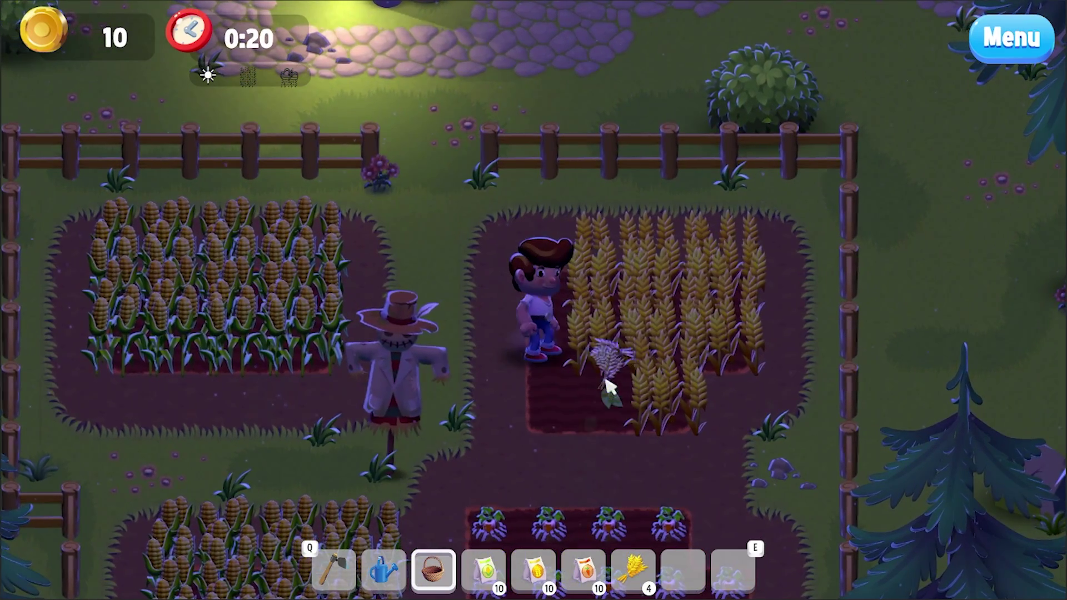
click(599, 345)
click(606, 280)
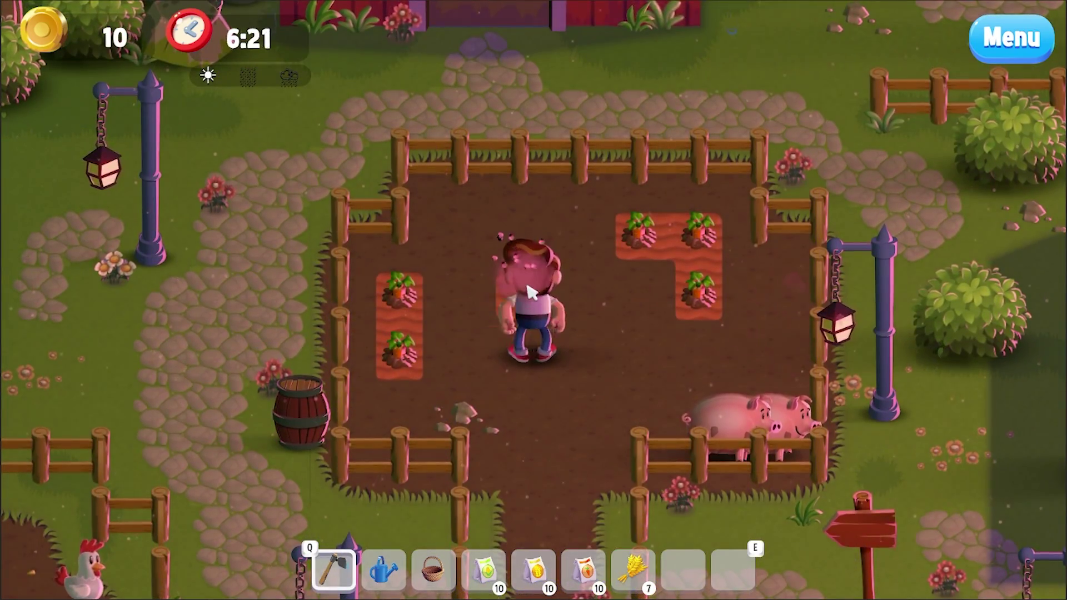
Step: Till an L-shaped row of soil beside the carrots in the pig pen with the hoe
key(w)
click(533, 310)
key(d)
click(547, 326)
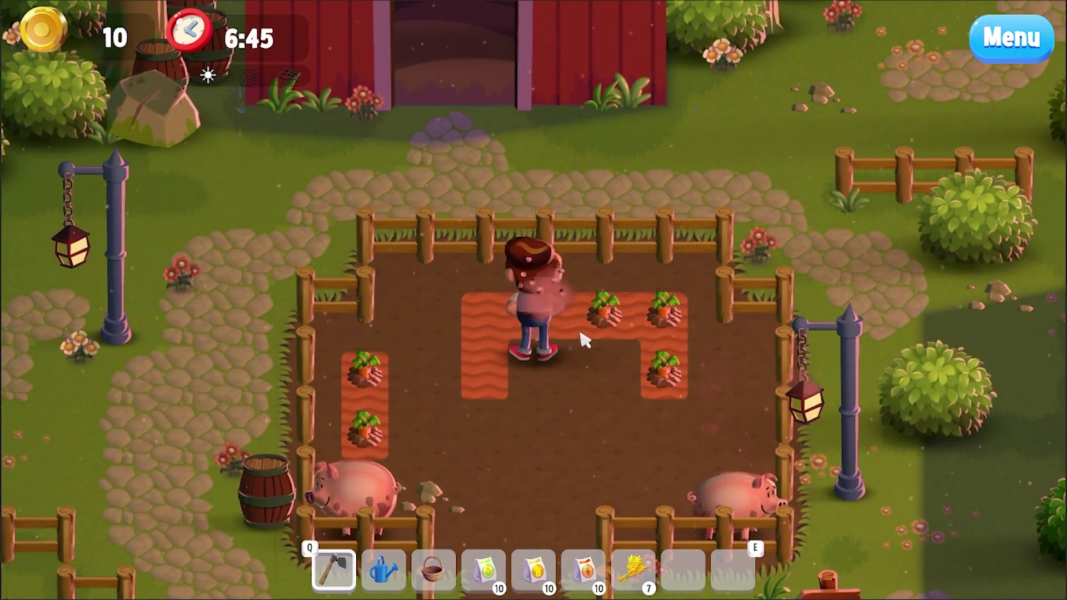
Step: Sow wheat seeds on the freshly tilled soil and water them with the watering can
key(s)
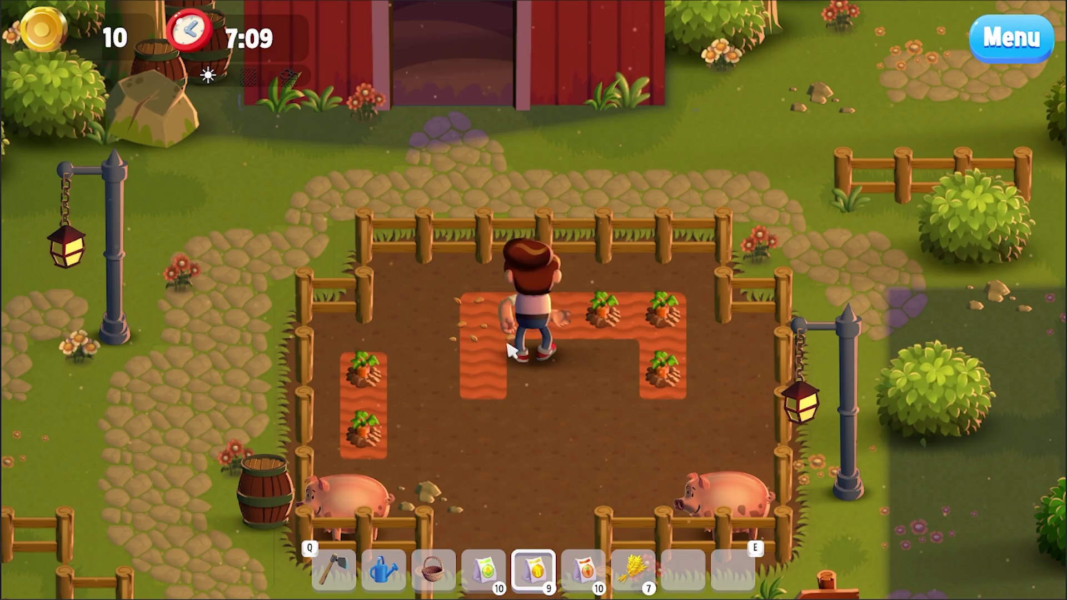
click(496, 362)
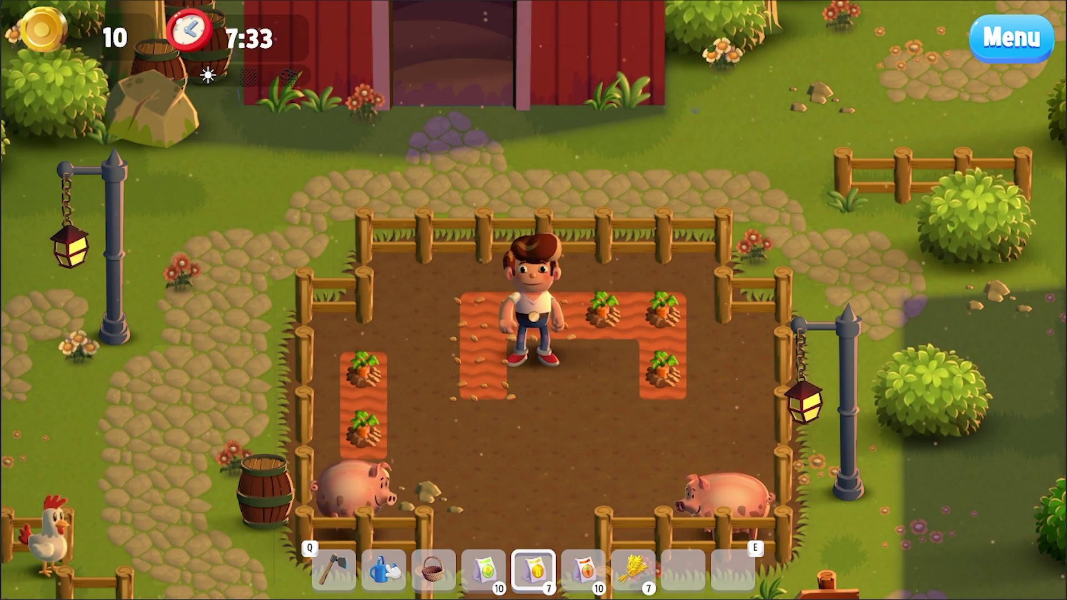
key(2)
click(496, 371)
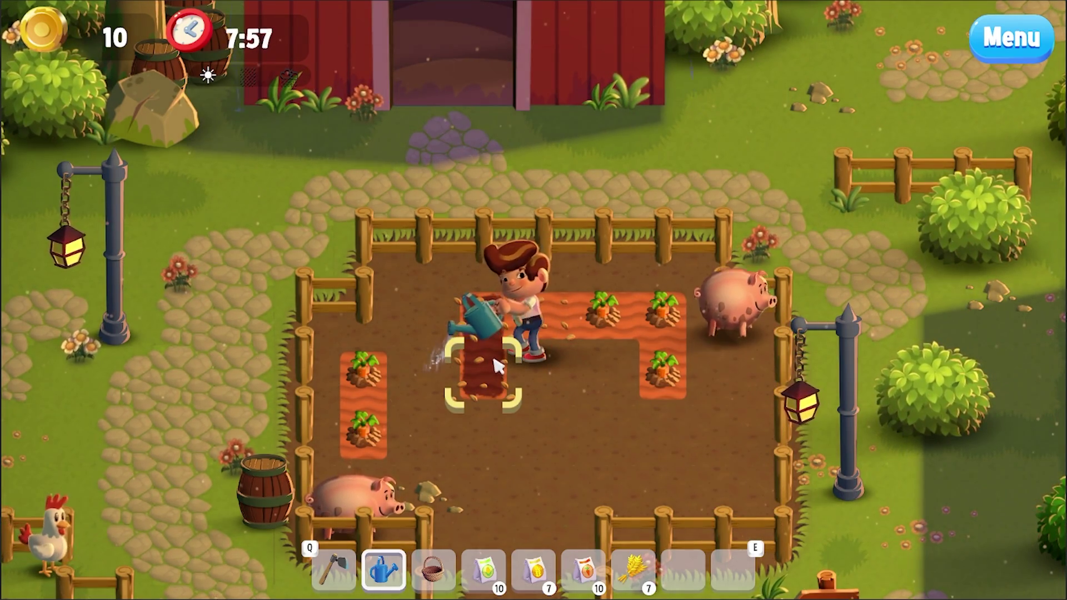
Step: Walk around to the carrots next to the sown wheat and harvest them with the basket
key(d)
key(w)
key(a)
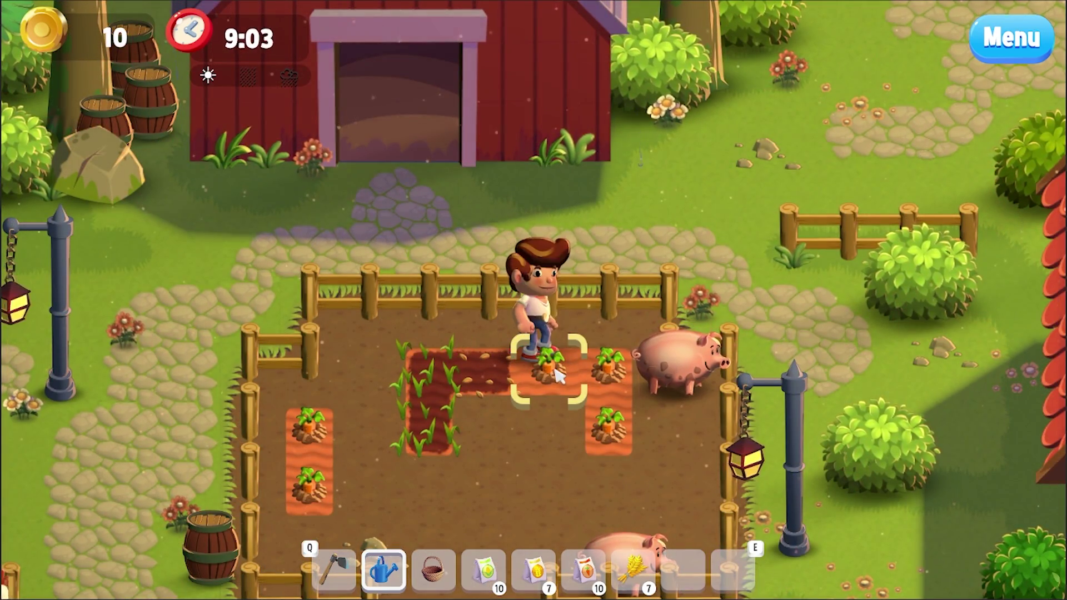
click(557, 376)
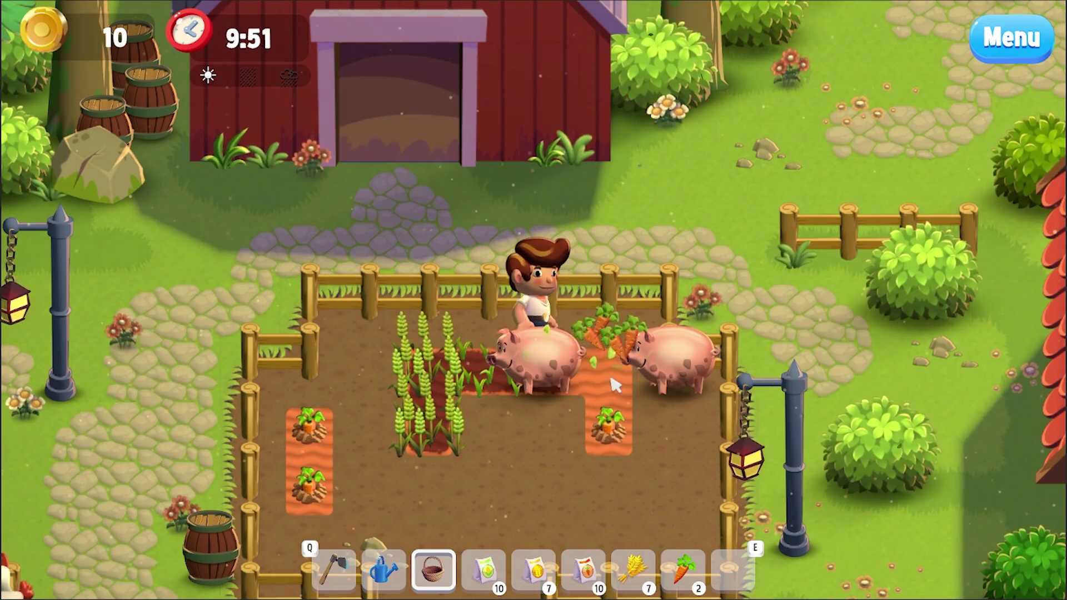
Step: Leave the pig pen and walk to the pond, passing through the bushes along its bank
key(s)
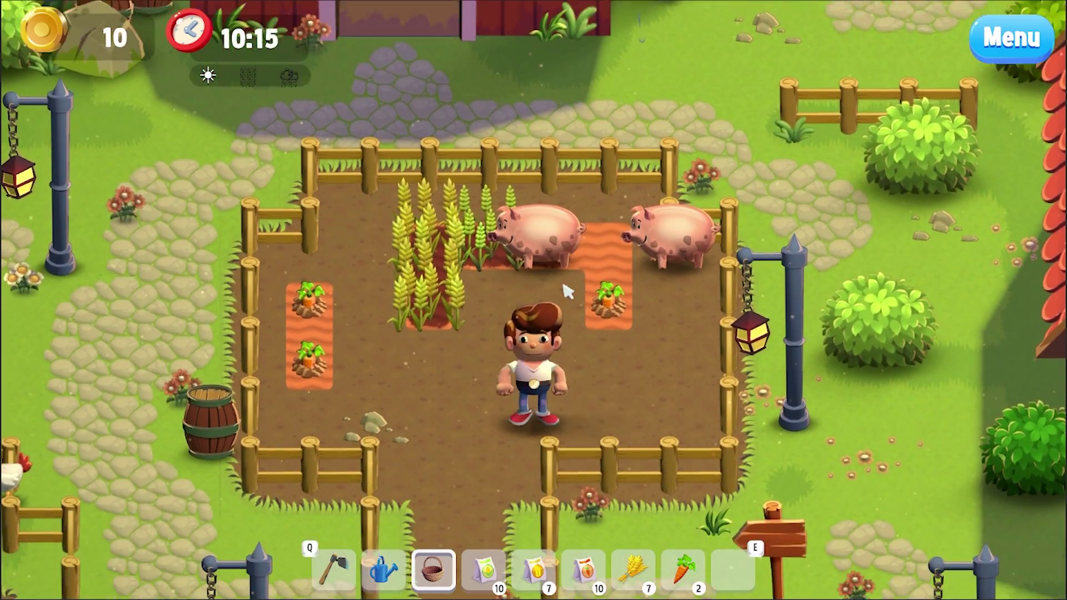
key(d)
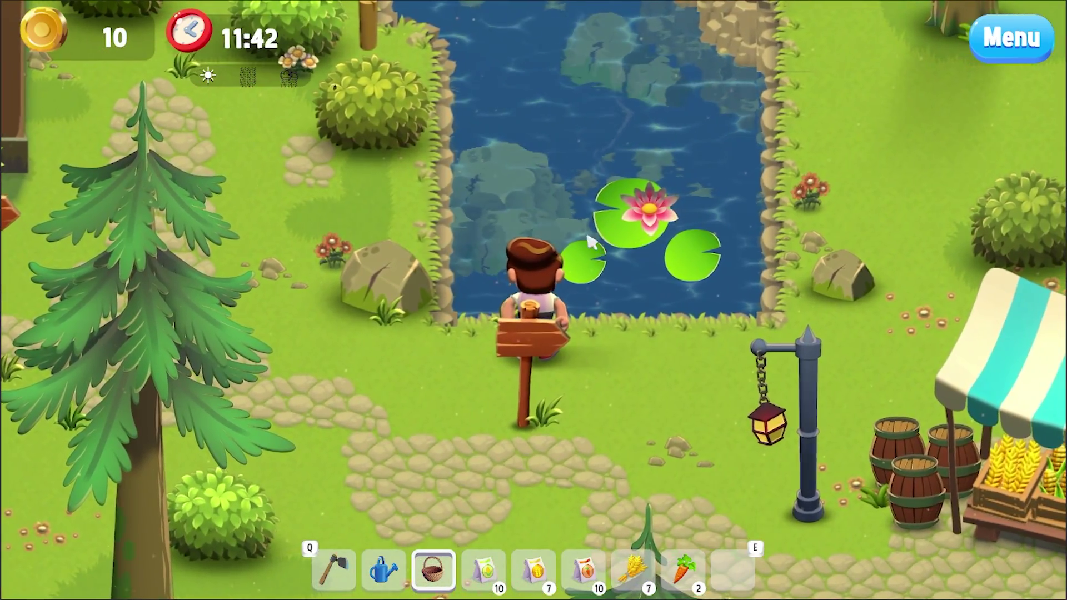
key(s)
key(a)
key(w)
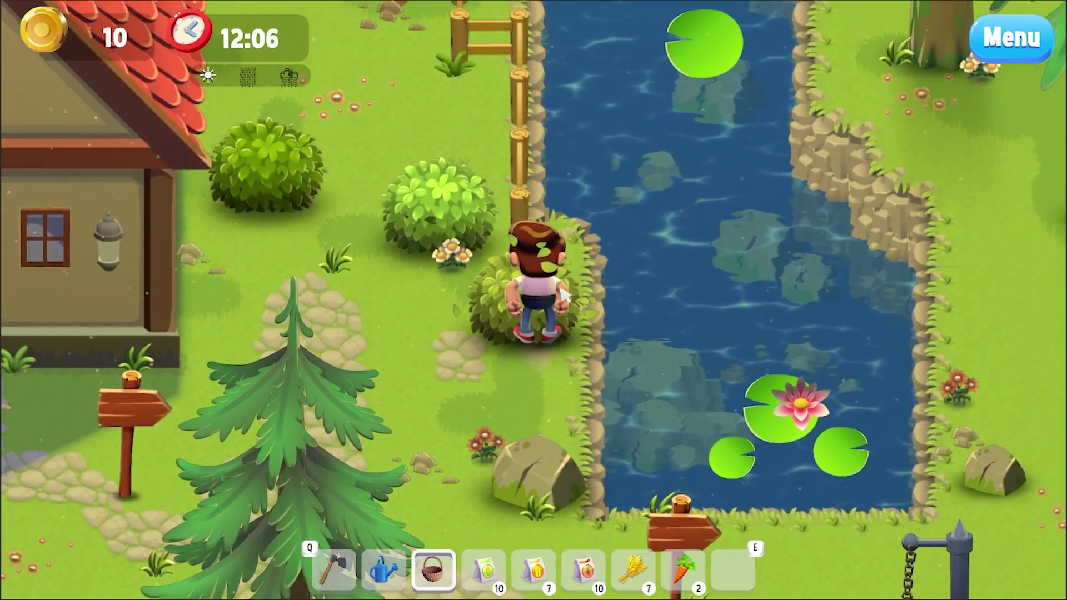
key(a)
key(d)
key(a)
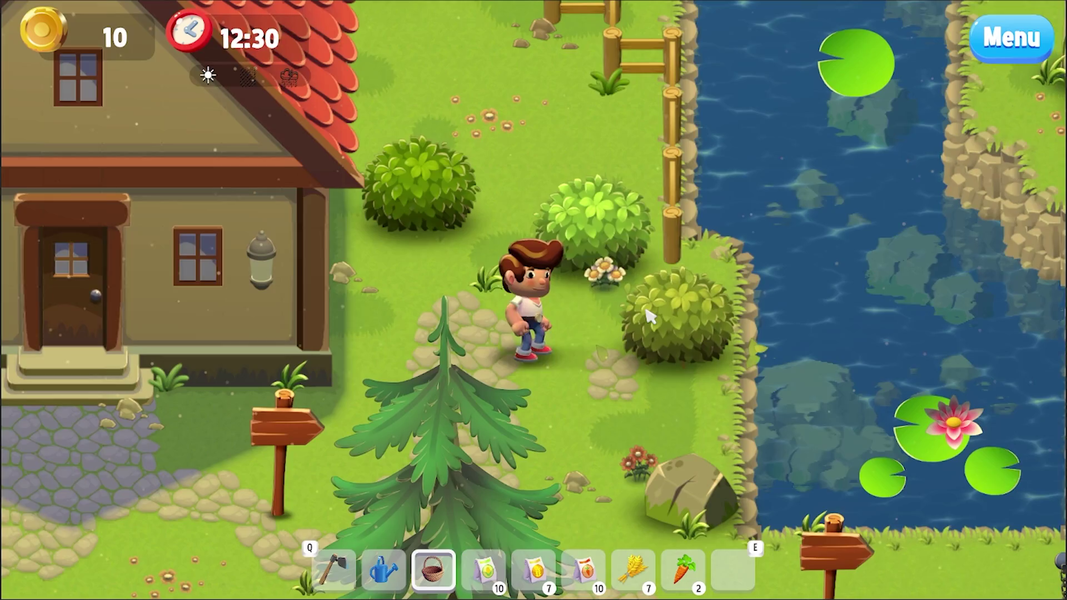
Step: Walk from the bushes to the market stall, sell the harvested wheat, and close the Market
key(d)
key(a)
key(s)
key(d)
key(d)
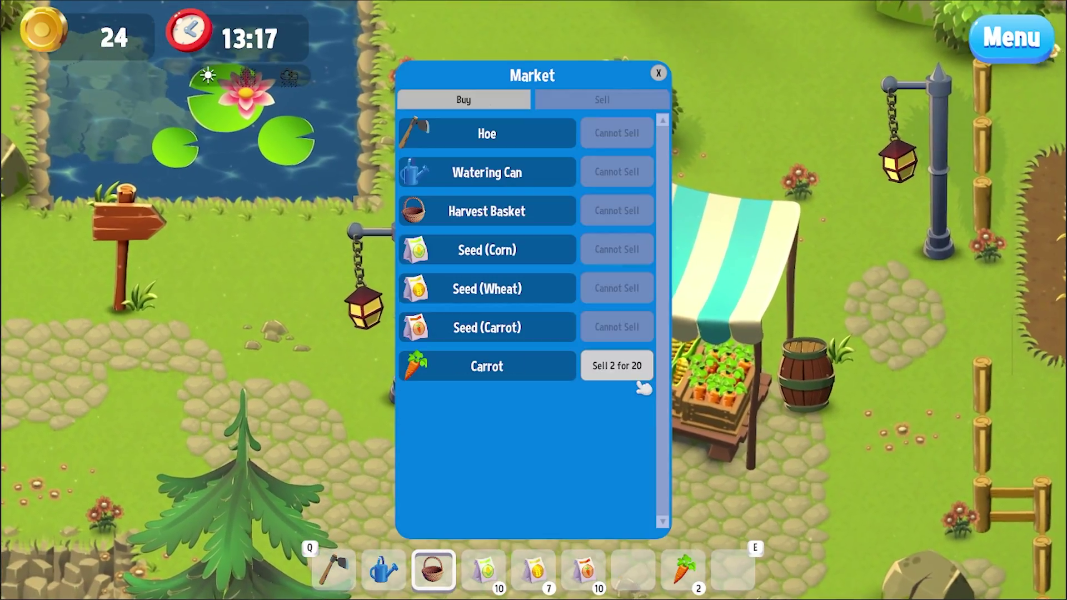
click(659, 73)
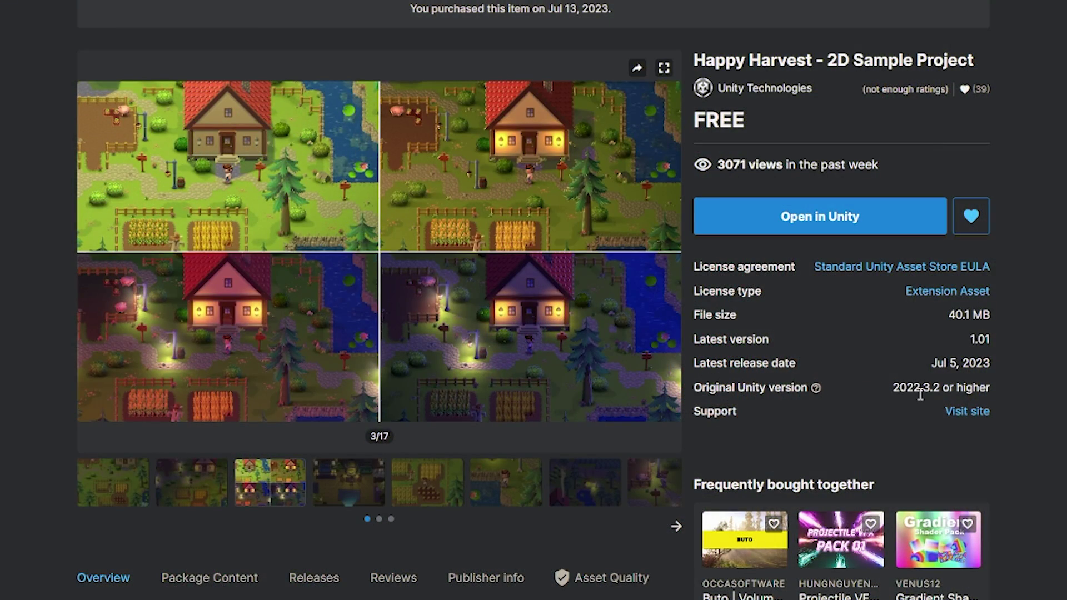
Step: Review the render pipeline compatibility and description of the Happy Harvest sample project on its Asset Store page
scroll(411, 548, down, 8)
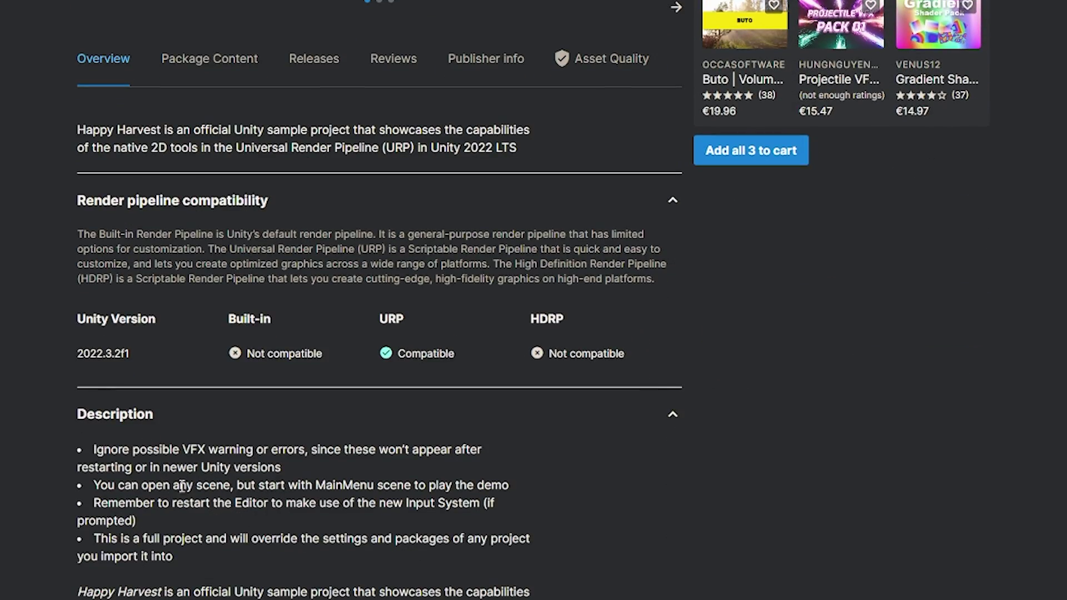
scroll(272, 536, down, 5)
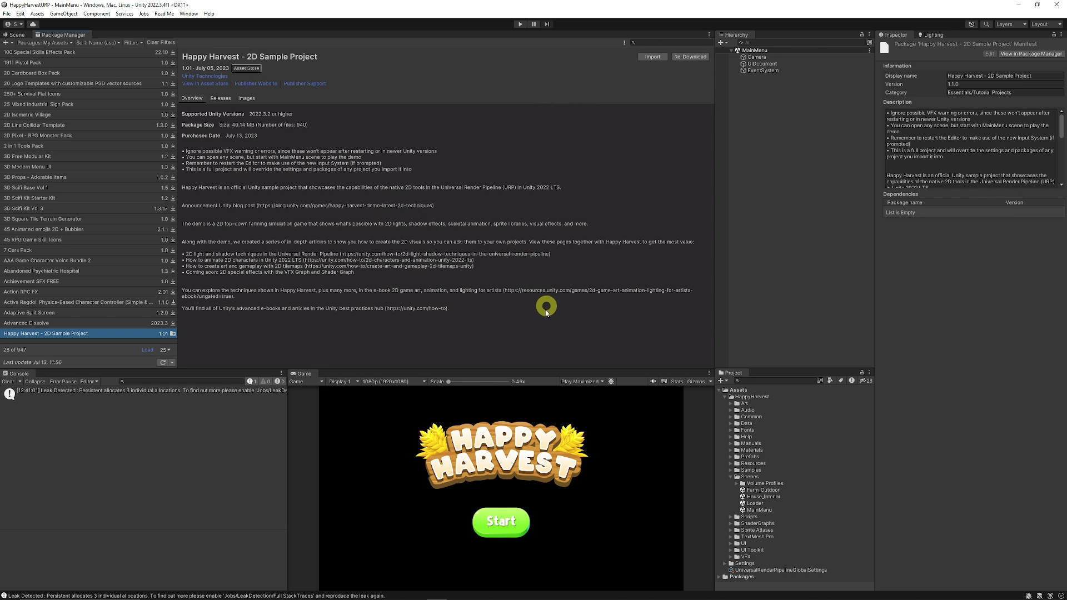
Step: Collapse the Scenes folder and expand the Materials folder of the HappyHarvest project in the Unity editor
click(729, 478)
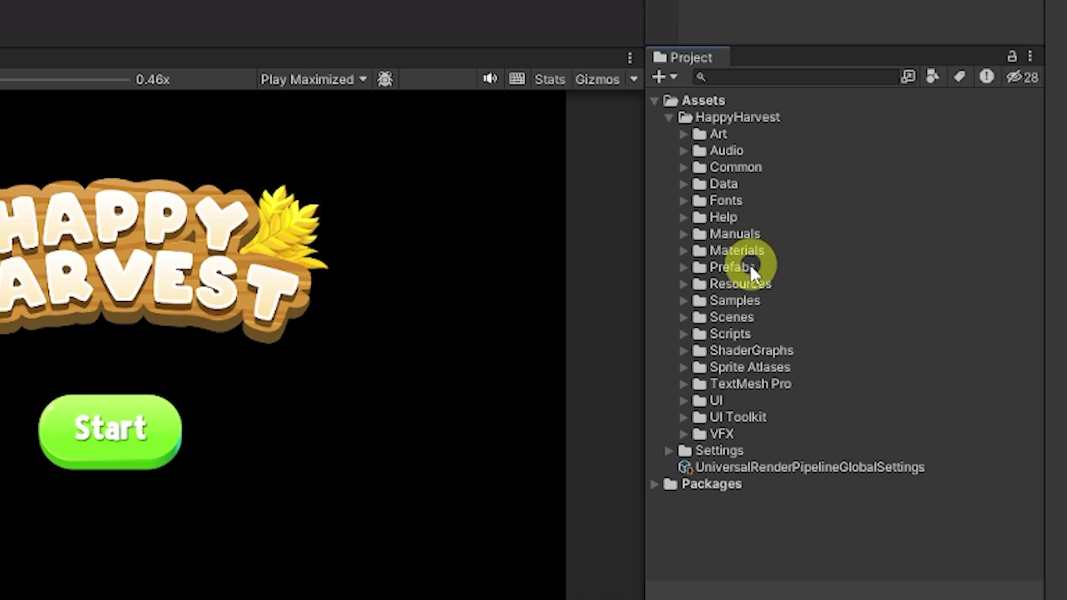
click(681, 251)
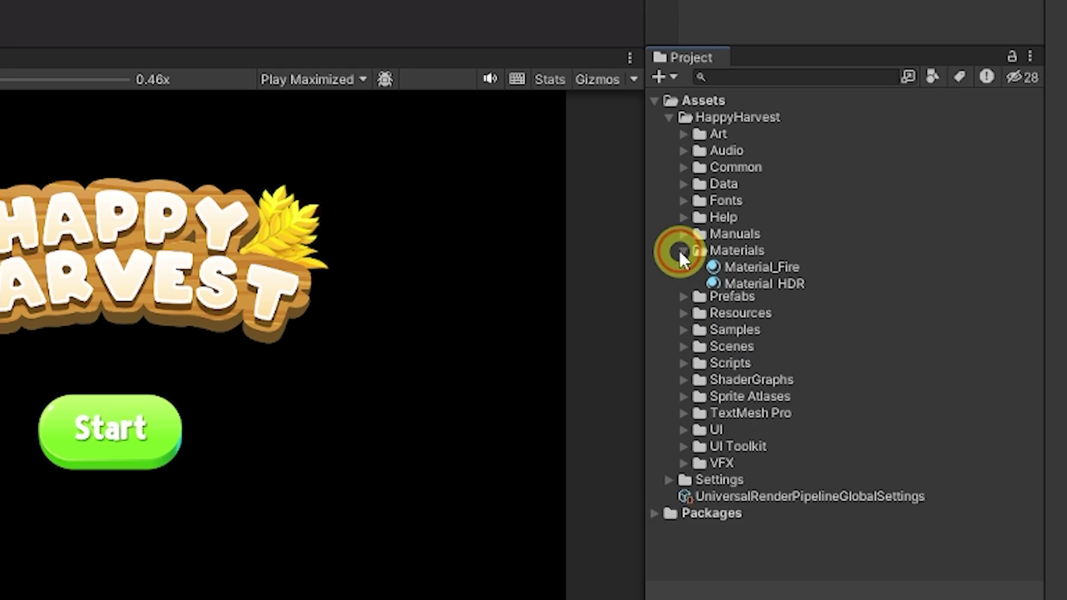
Step: Collapse the Materials folder and inspect the Anim_Chicken_Idle clip in the Chicken's Animations folder
click(682, 251)
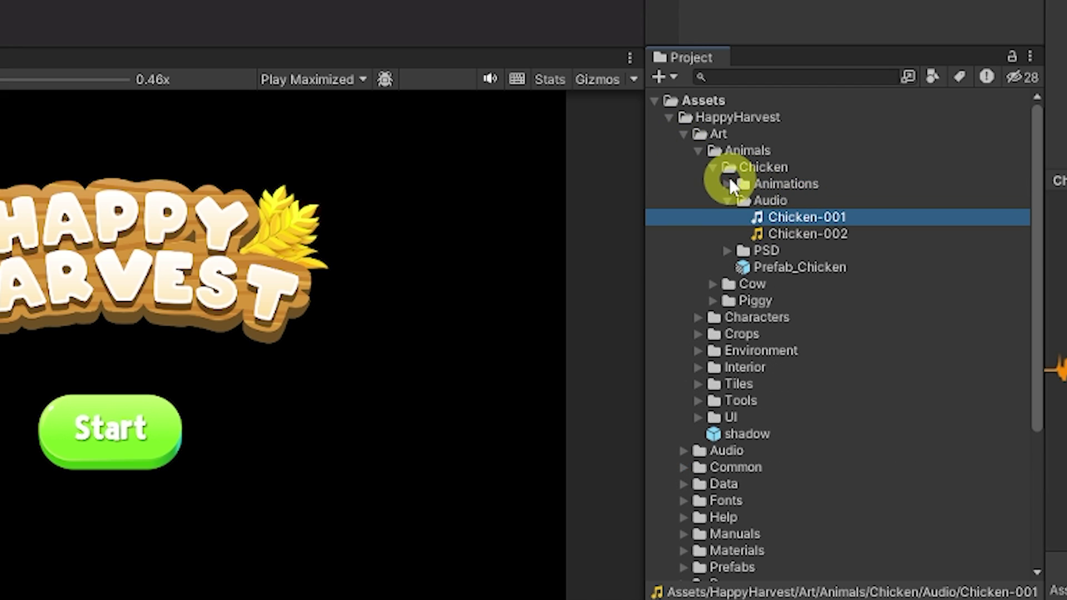
click(729, 183)
click(778, 201)
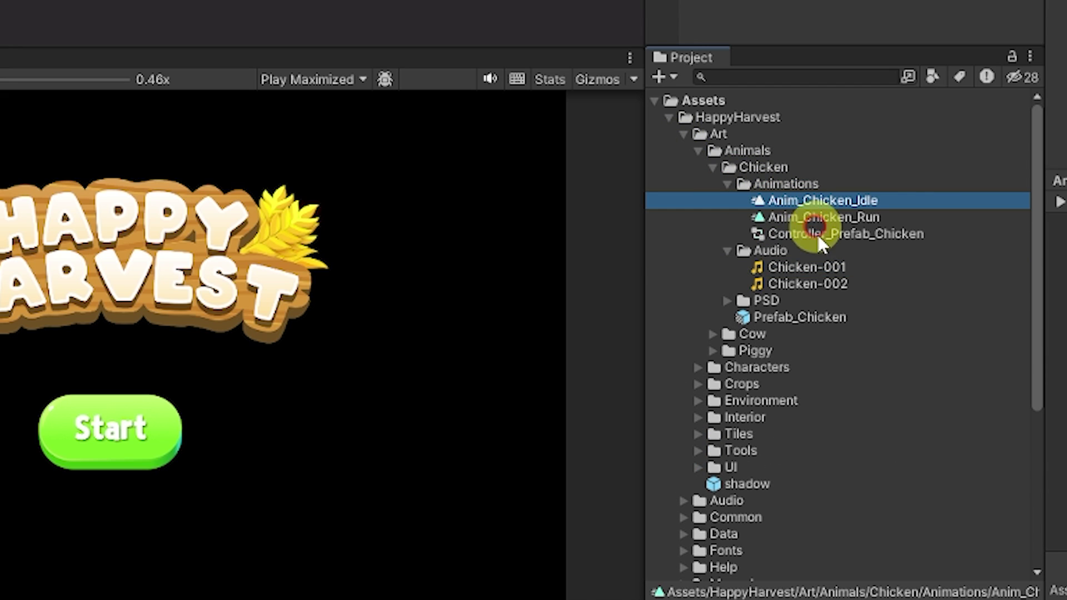
Step: Inspect the PSD_Chicken, PSD_Chicken_mask and PSD_Chicken_normal assets in the Chicken's PSD folder, and collapse the Art folder
click(728, 301)
click(794, 315)
click(826, 335)
click(853, 350)
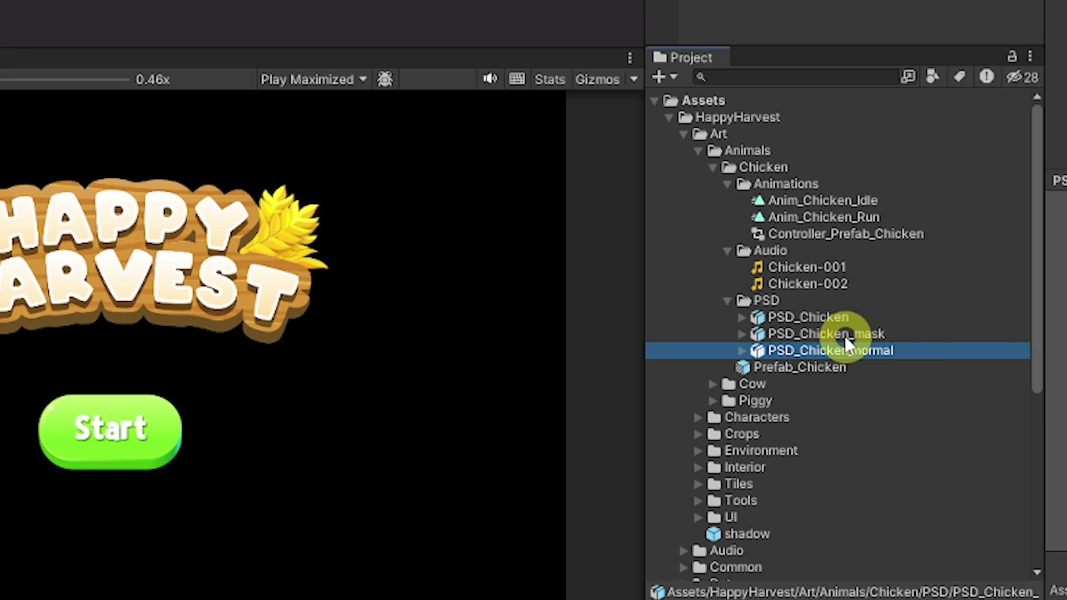
click(845, 335)
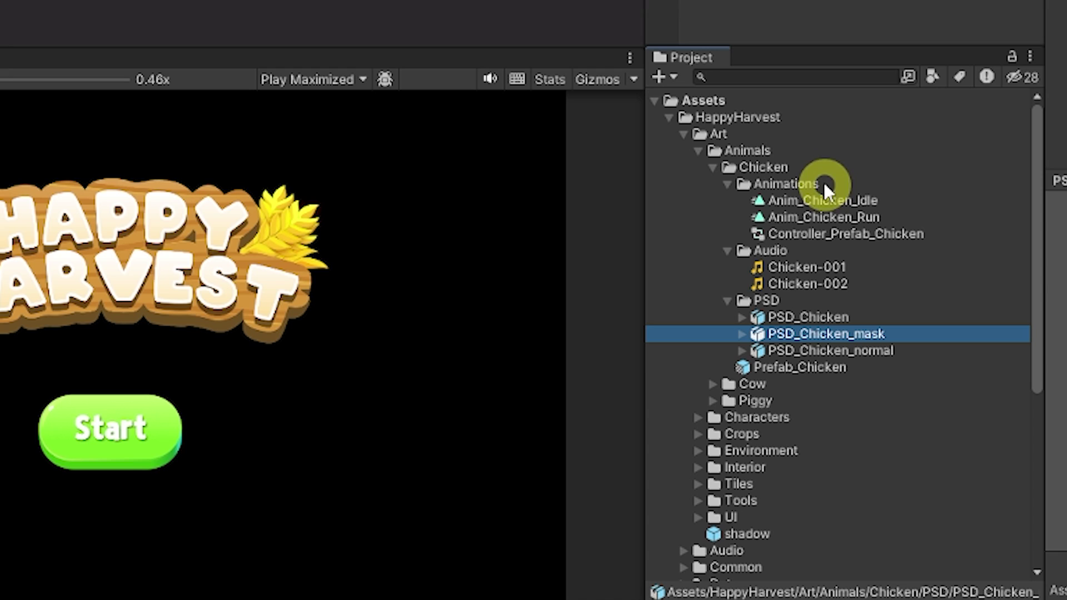
click(689, 139)
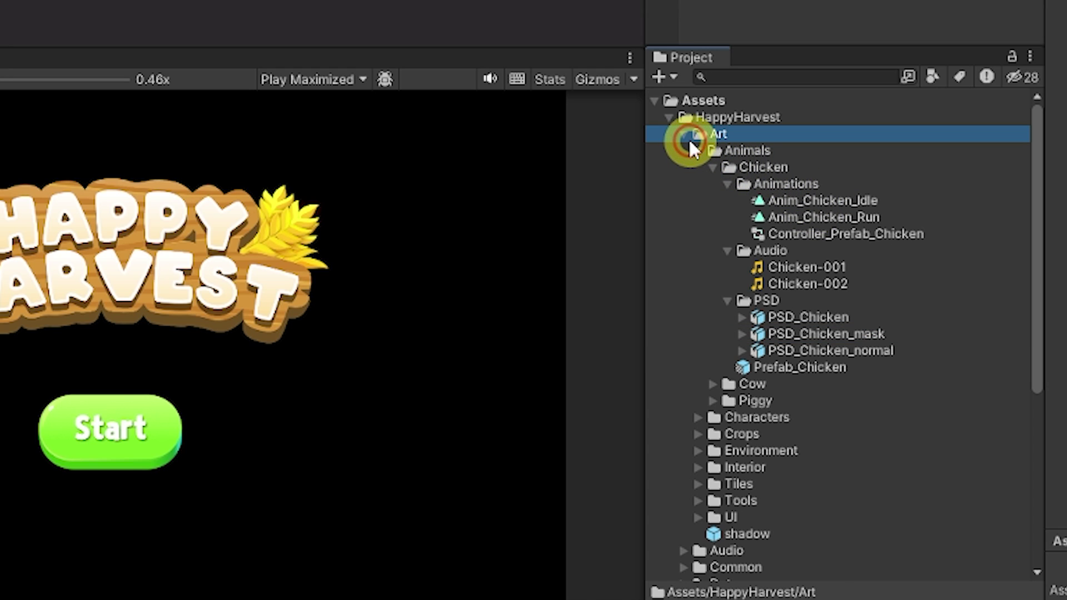
click(688, 137)
Step: Show the project's Read Me welcome page and review its sections on 2D techniques, manuals and e-books
click(156, 13)
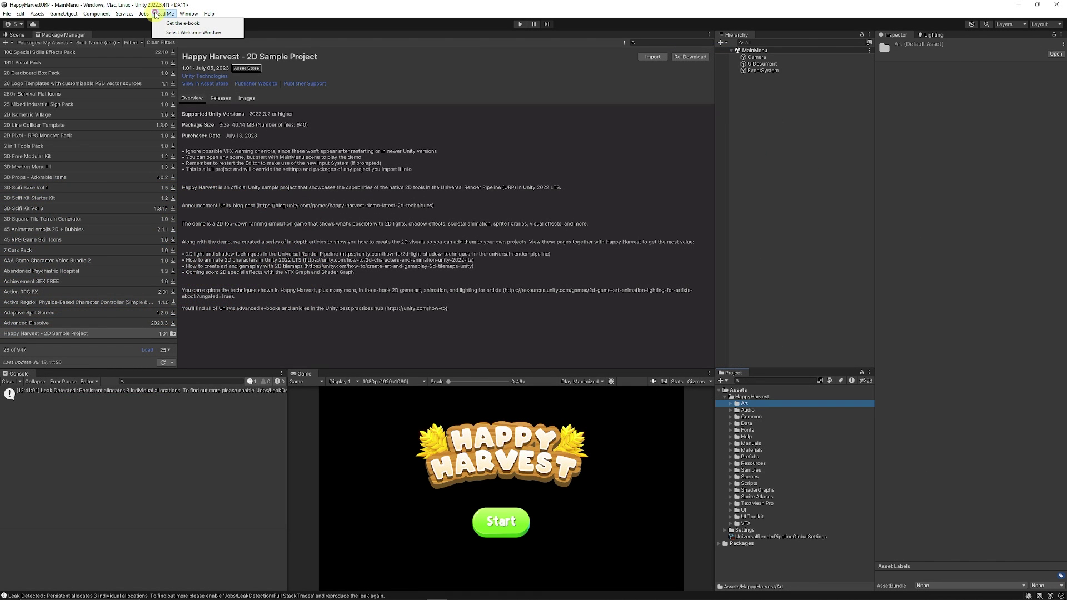
click(200, 33)
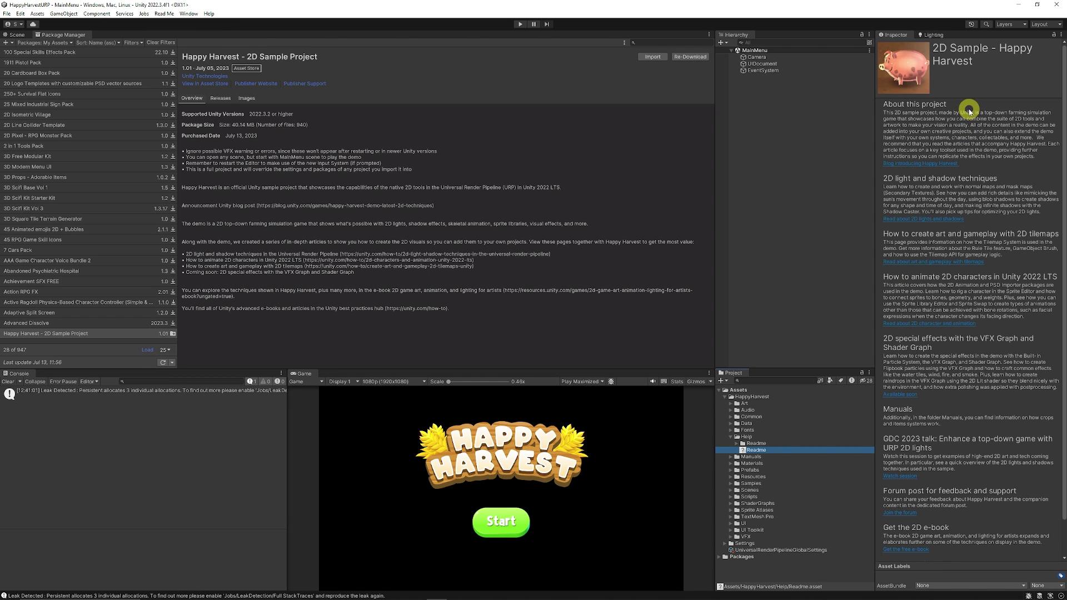
scroll(969, 212, down, 2)
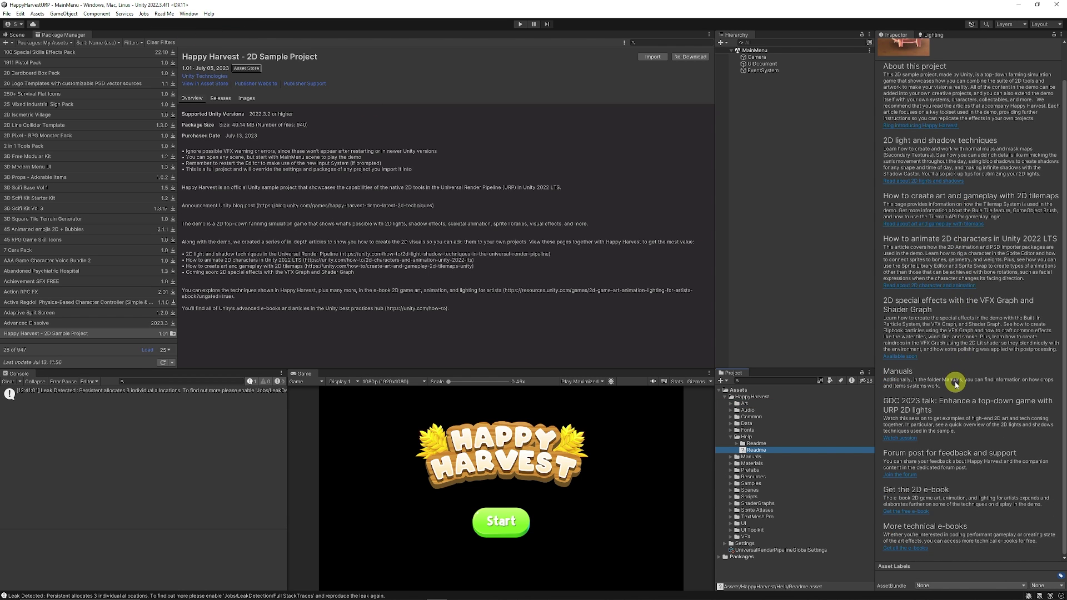
scroll(955, 378, up, 2)
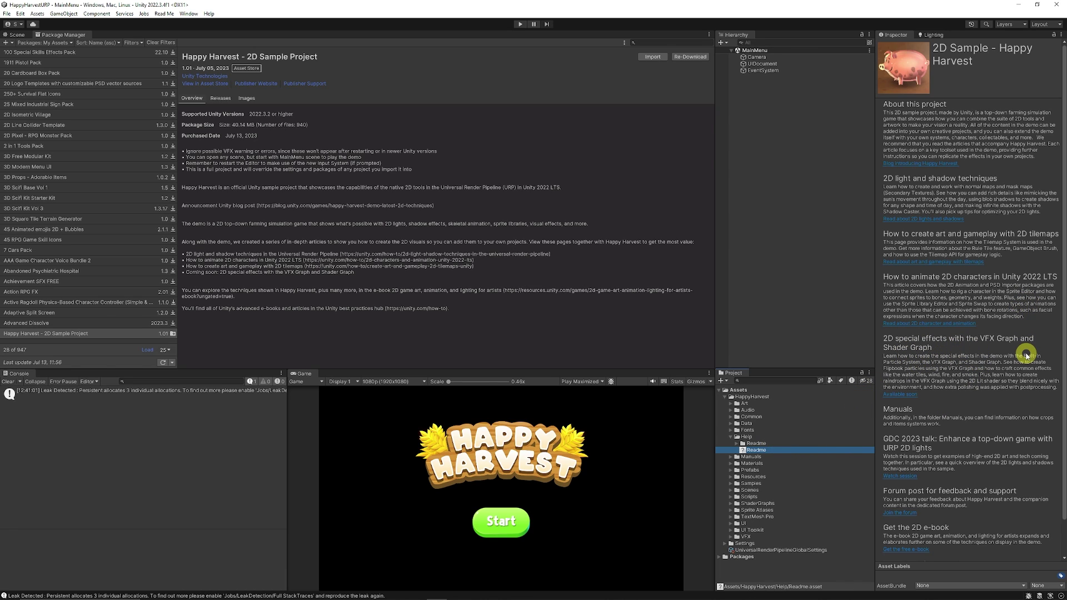
click(925, 91)
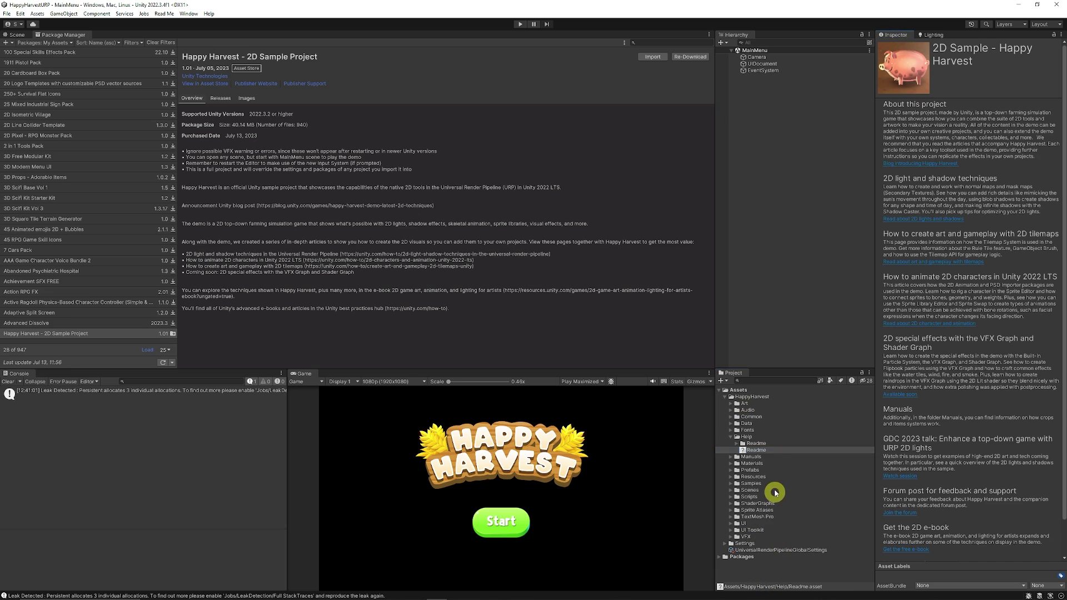
Step: Collapse the Help folder and expand the Scenes folder of the HappyHarvest project
click(734, 442)
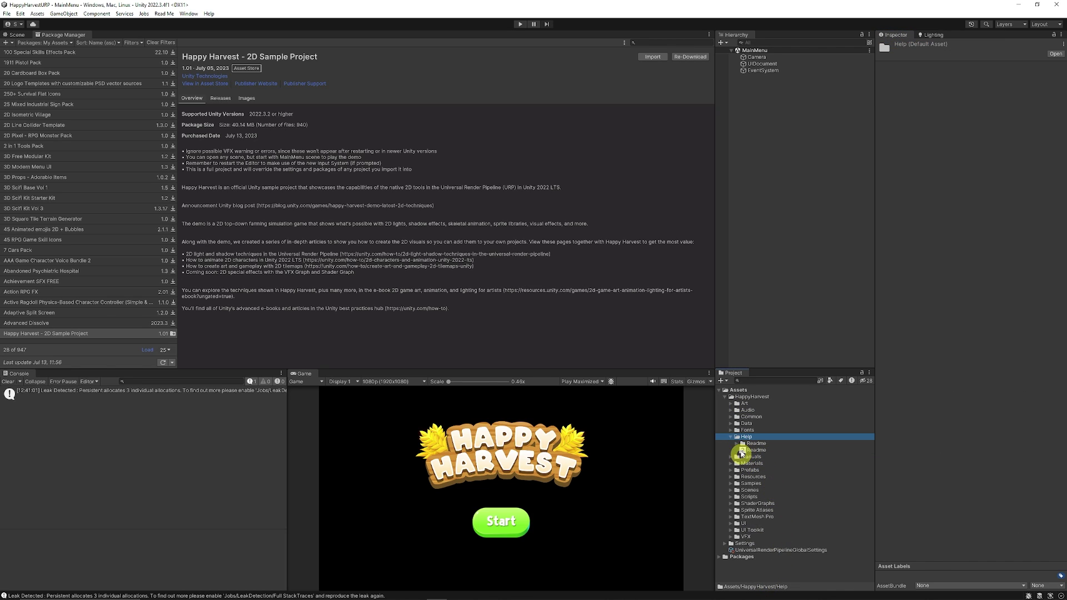
click(730, 437)
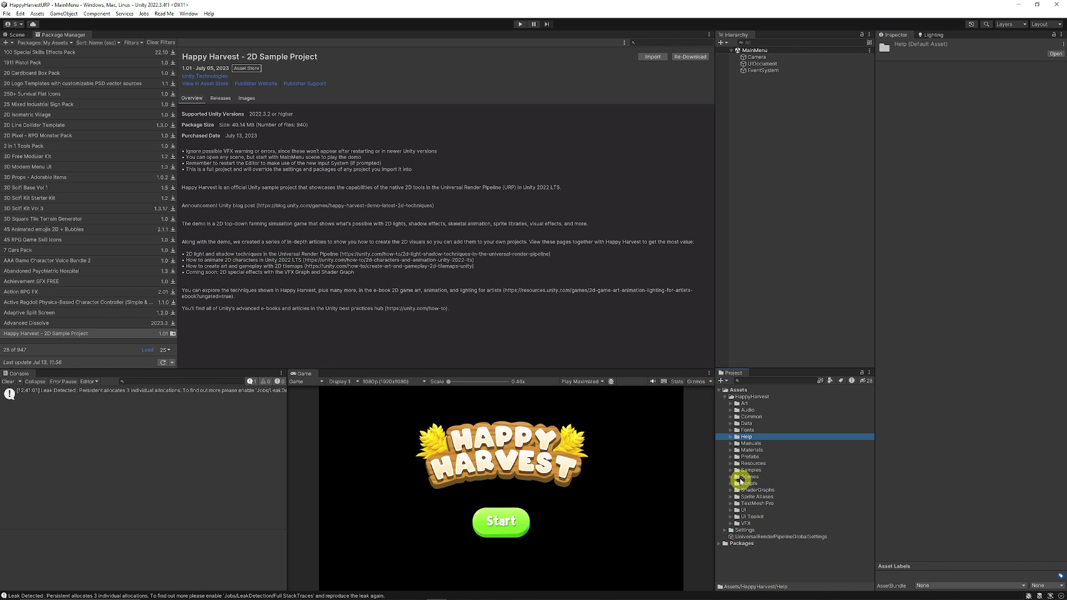
click(732, 476)
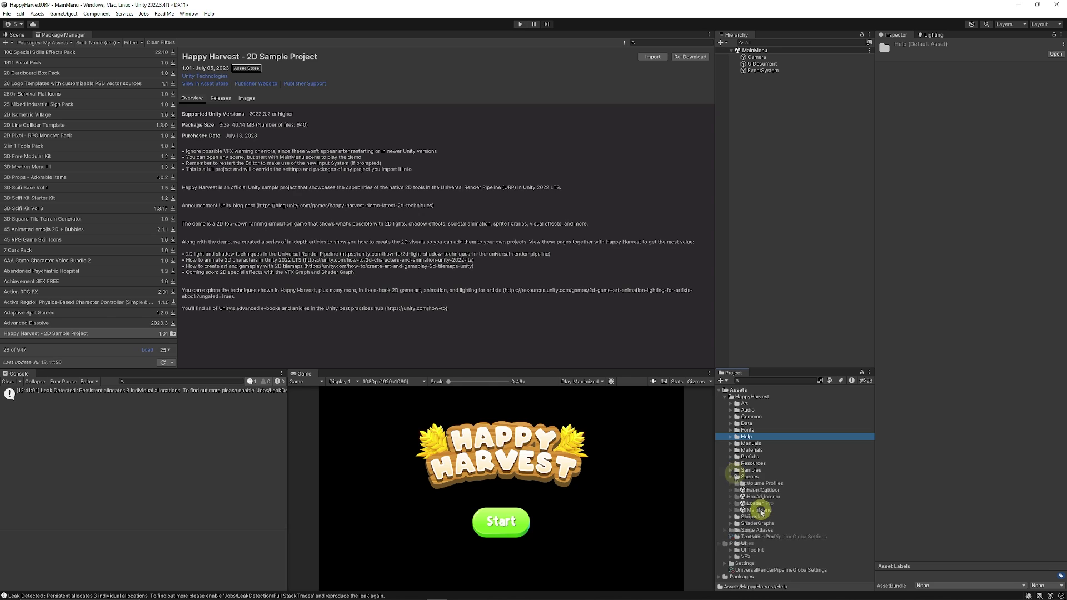
Step: Inspect the UIDocument object of the MainMenu scene and the PanelSettings asset it references
click(761, 64)
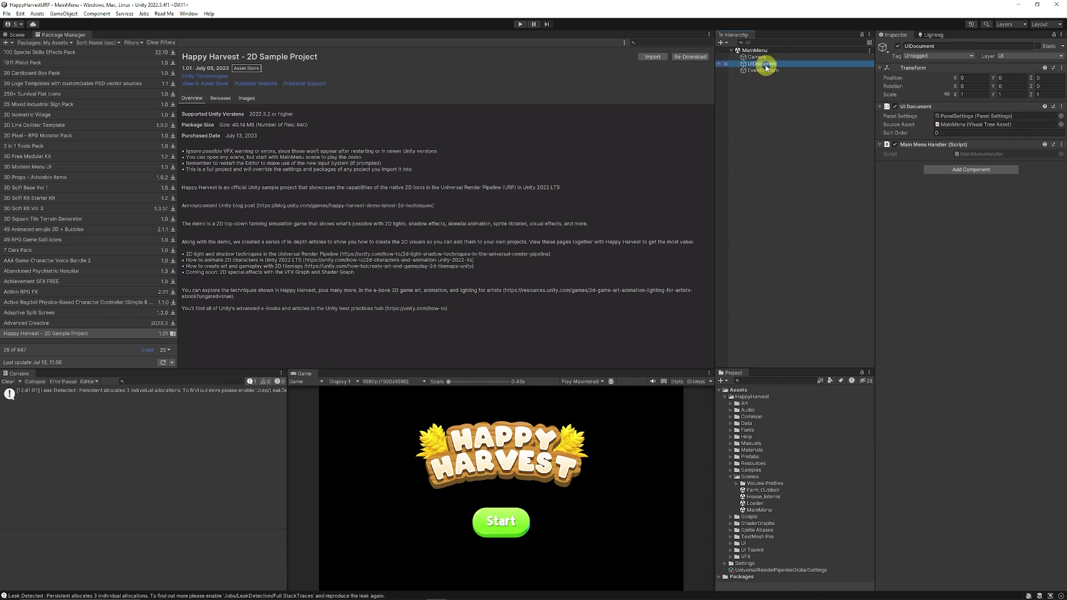
click(973, 116)
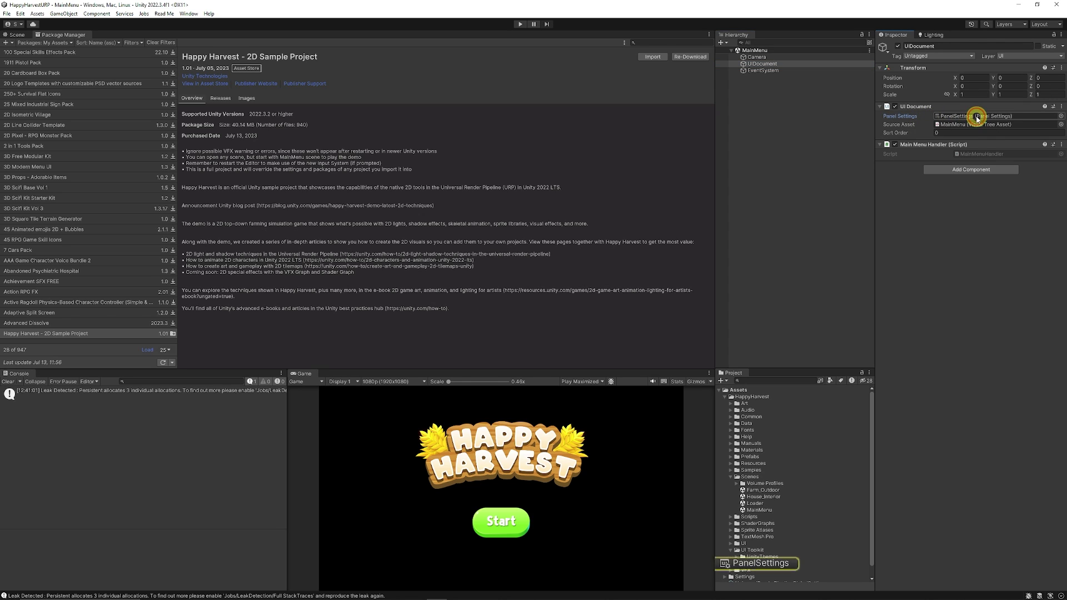
click(770, 563)
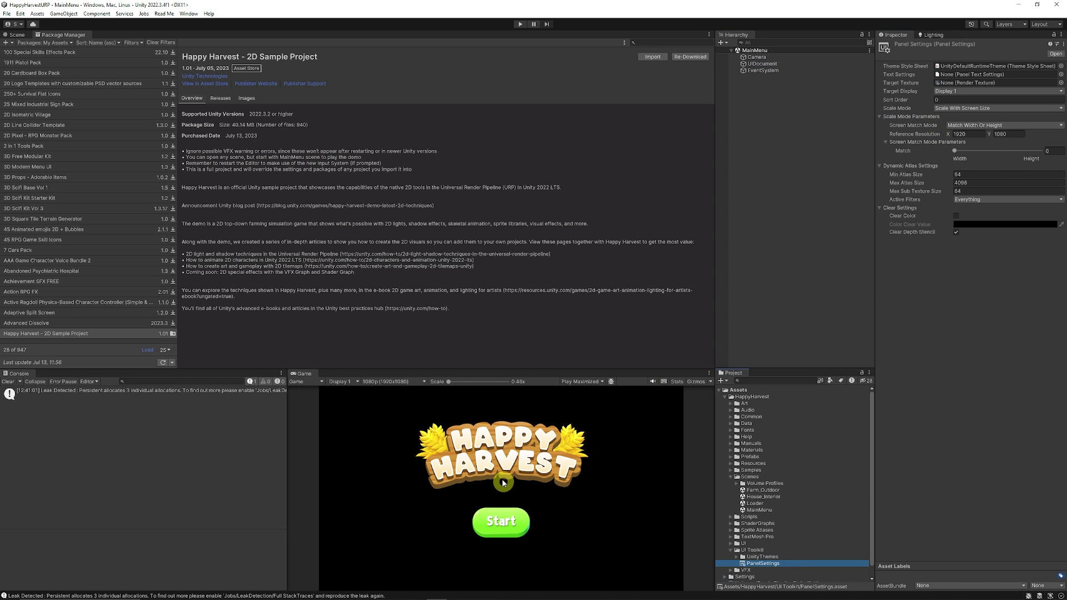
Step: Review the UIDocument's MainMenuHandler script in Visual Studio and return to the Unity editor
click(773, 64)
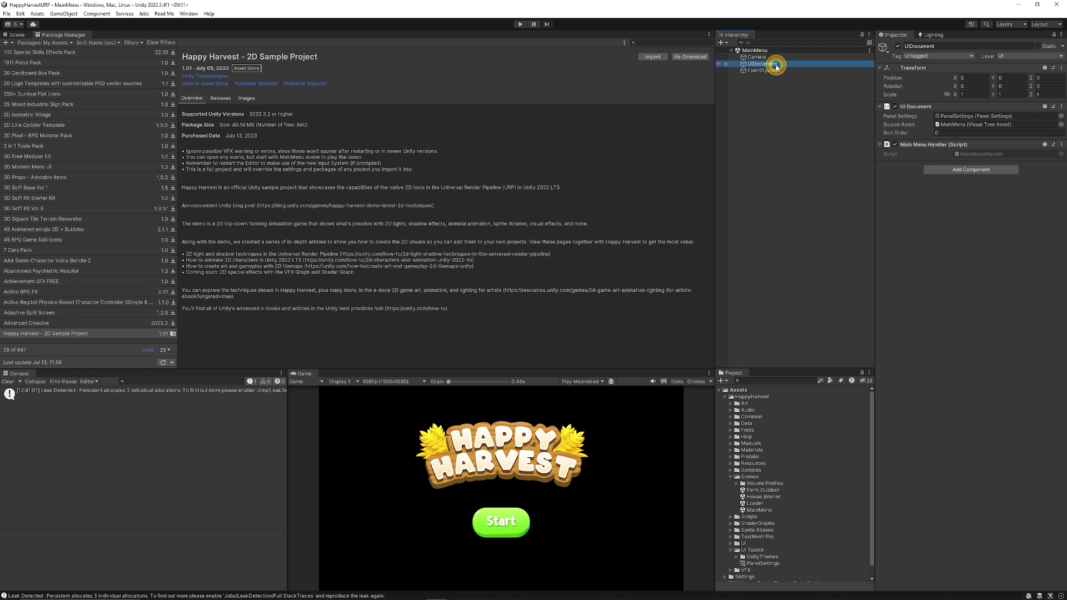
double_click(965, 147)
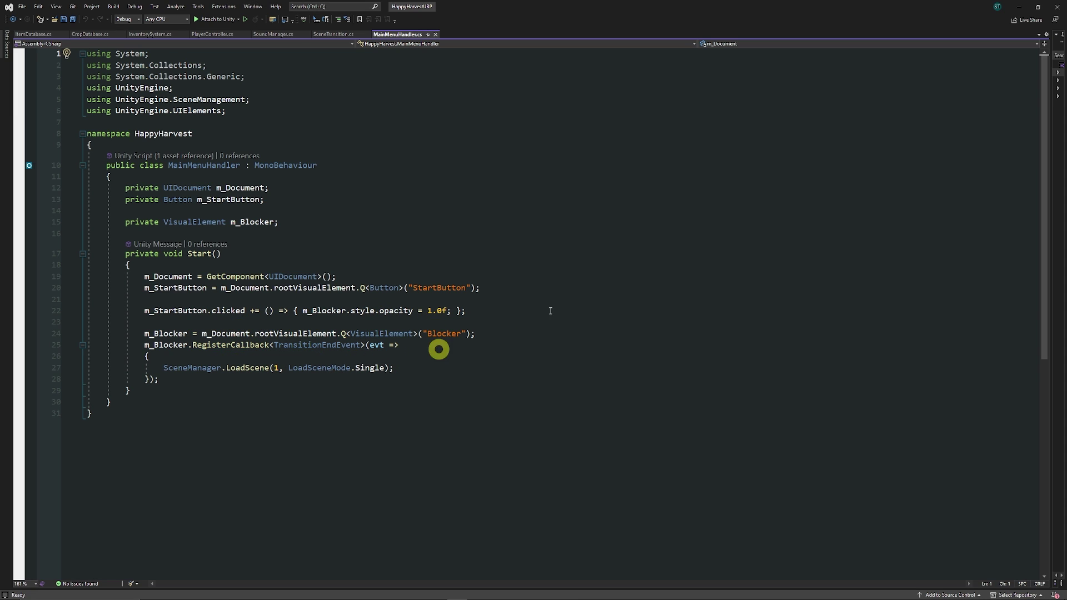
click(1024, 10)
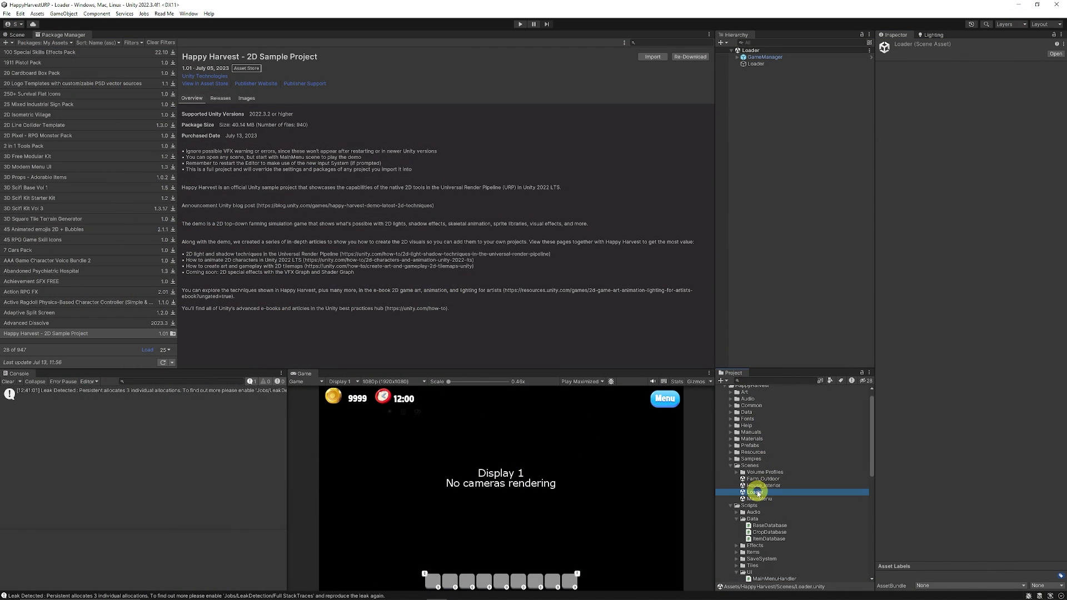
Step: Review the GameManager's market entries and time settings in the Loader scene, plus its ItemDatabase and CropDatabase assets
click(772, 57)
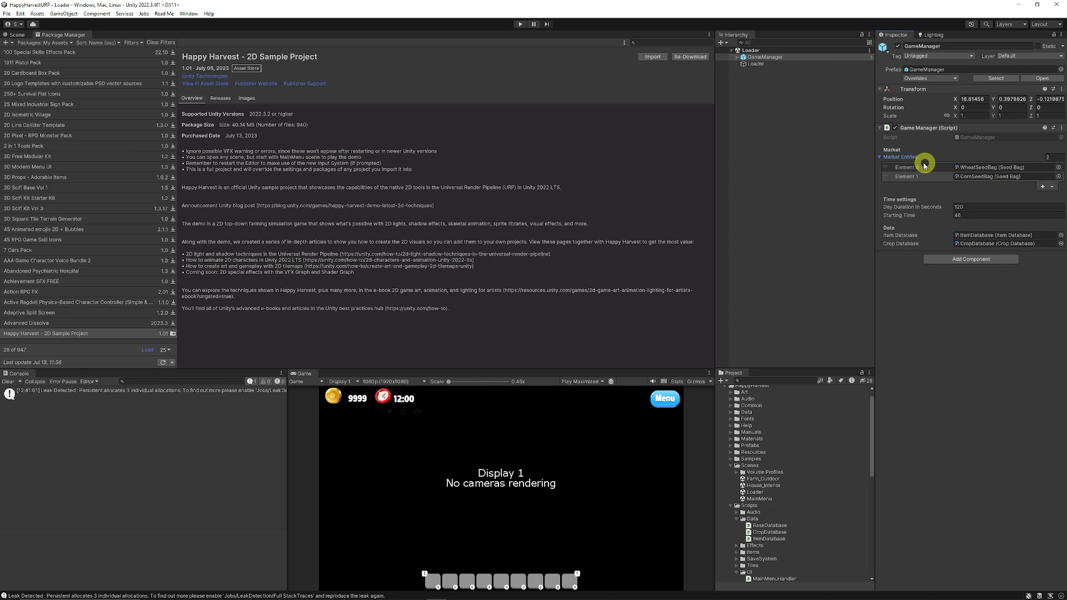
click(915, 158)
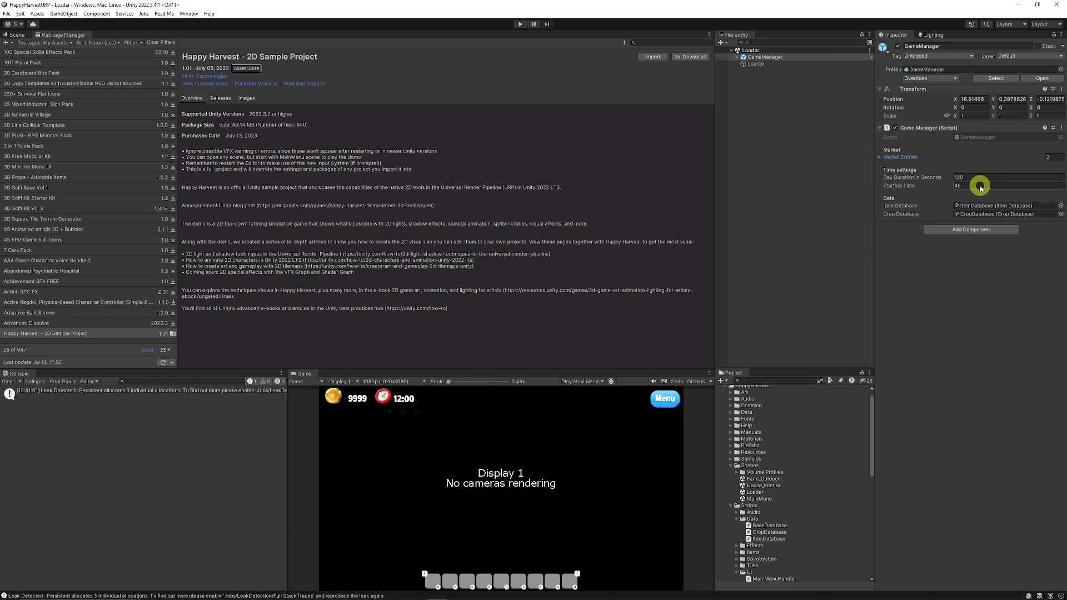
click(992, 214)
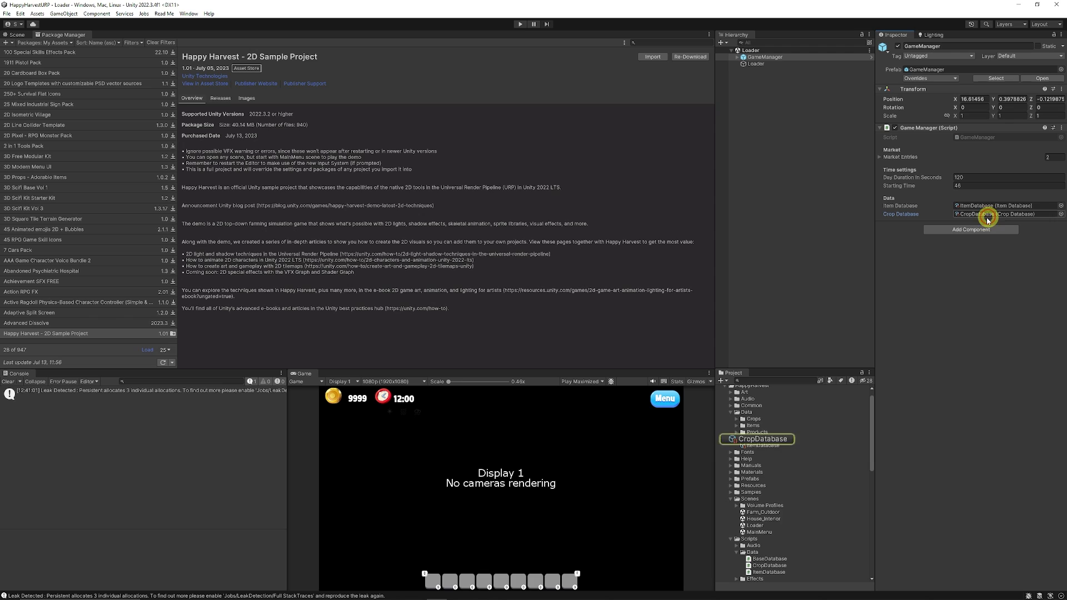
click(764, 445)
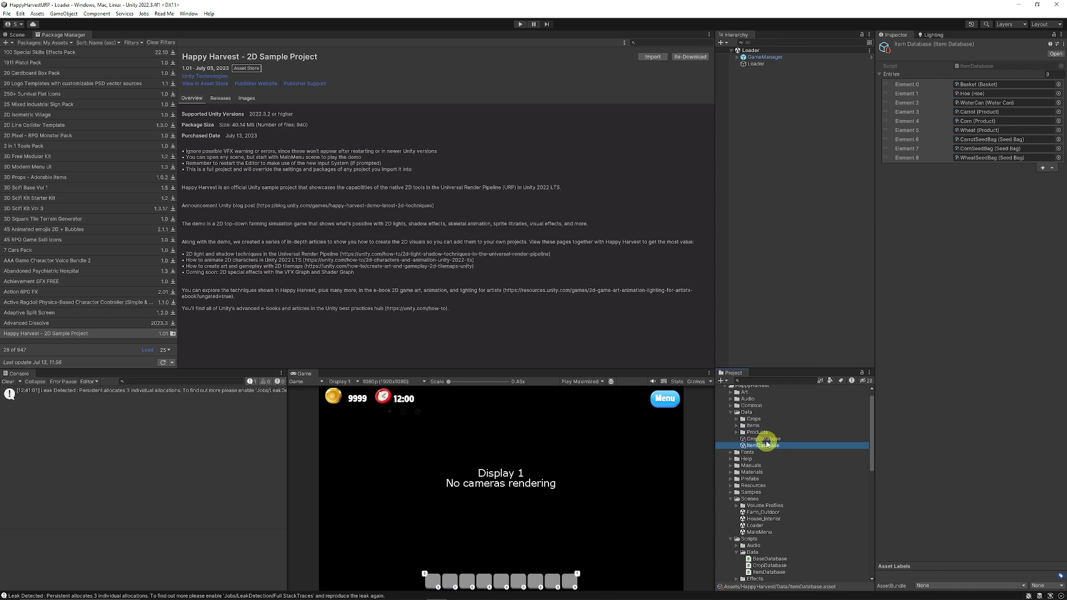
click(766, 439)
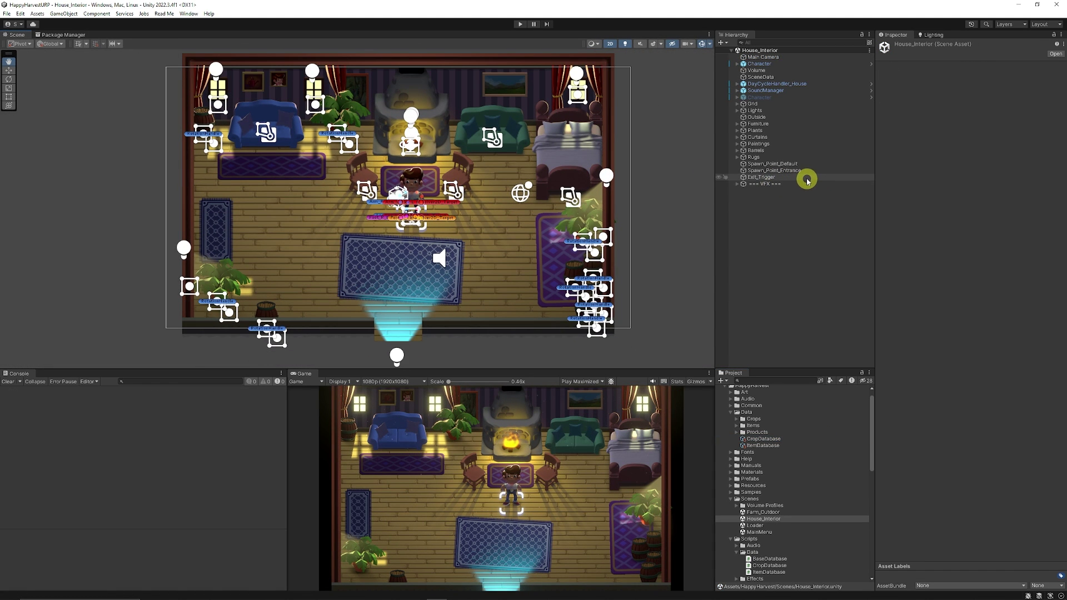
Step: Inspect the Exit_Trigger, Spawn_Point_Default and plant (1) objects in the House_Interior scene, and collapse the Plants group
click(767, 178)
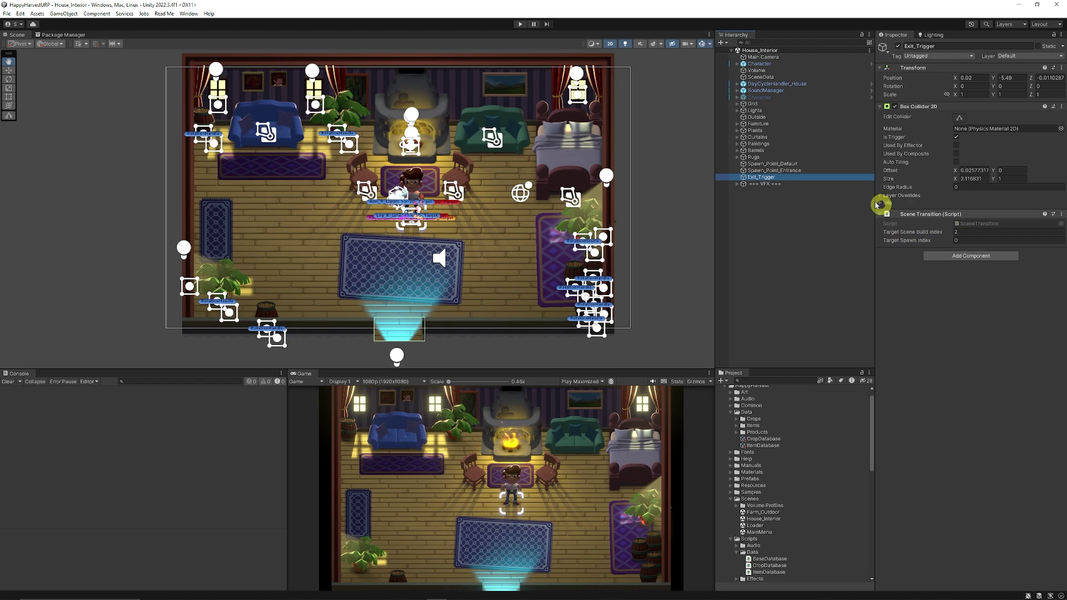
click(793, 164)
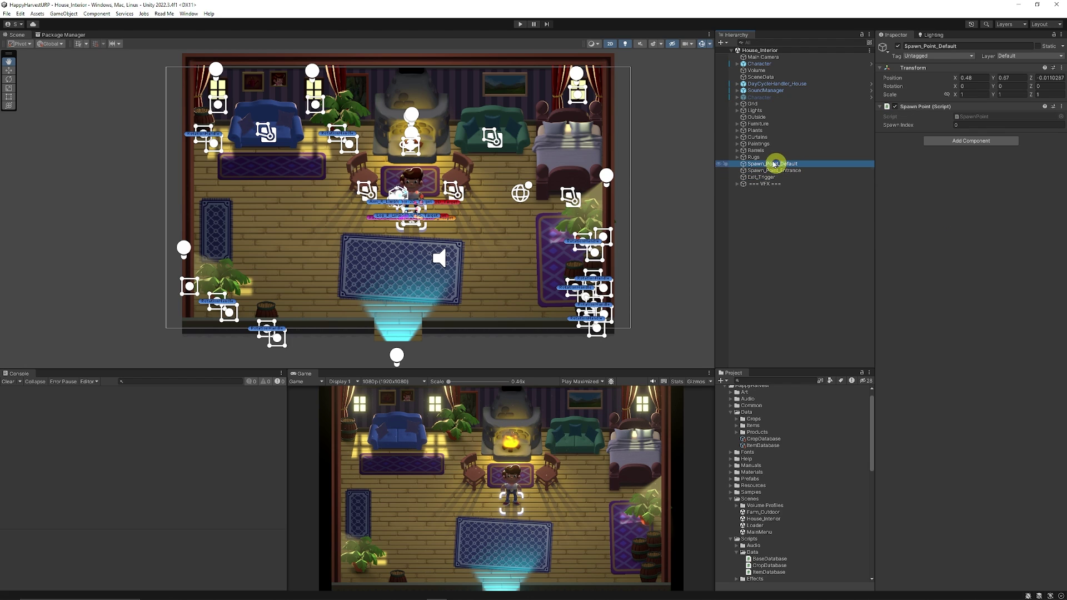
click(752, 130)
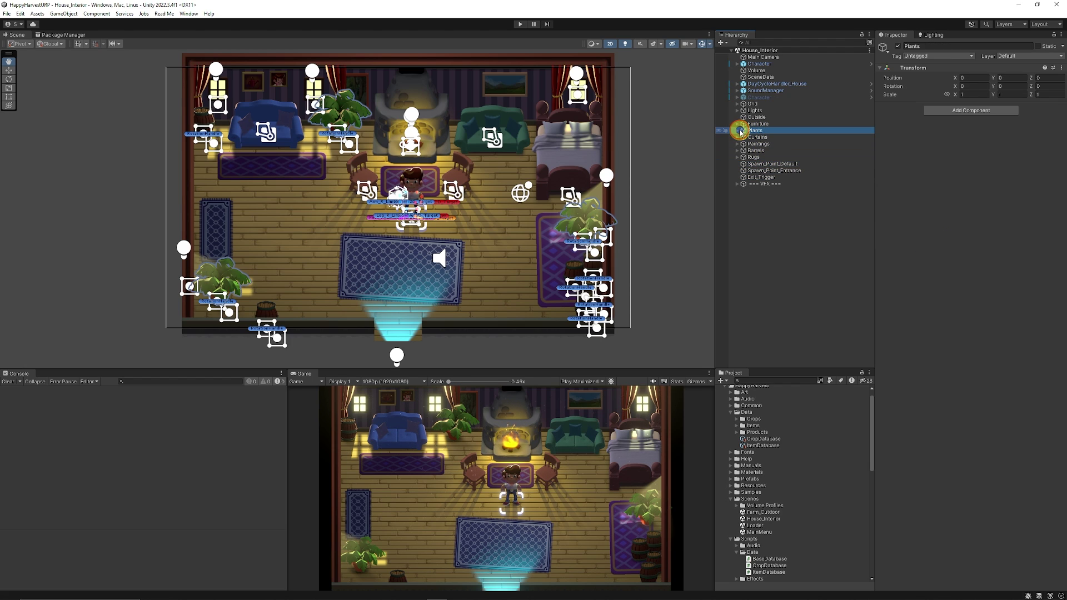
click(737, 130)
click(762, 144)
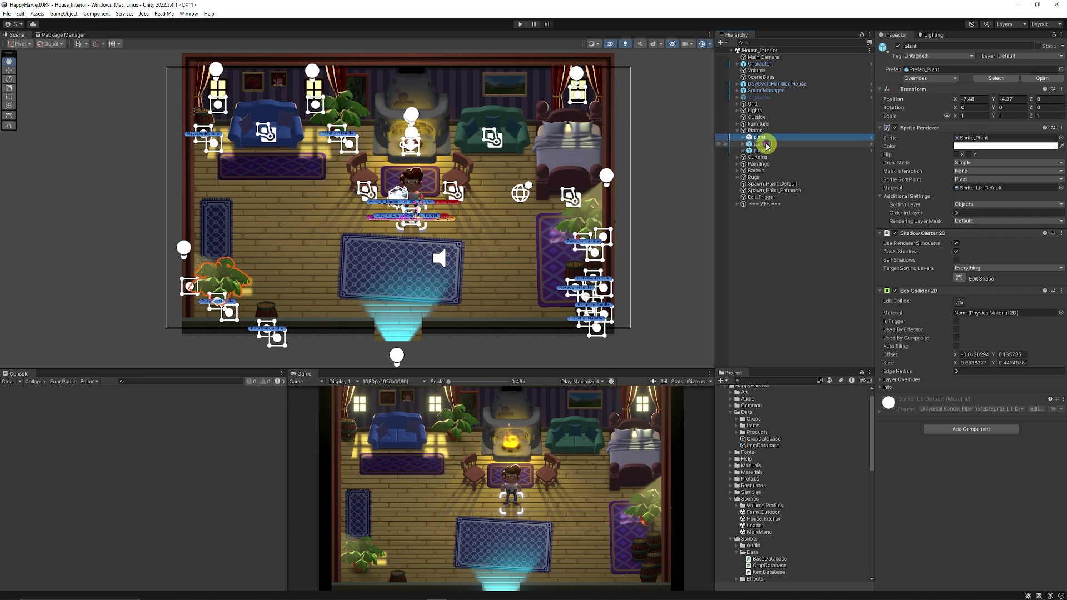
click(737, 131)
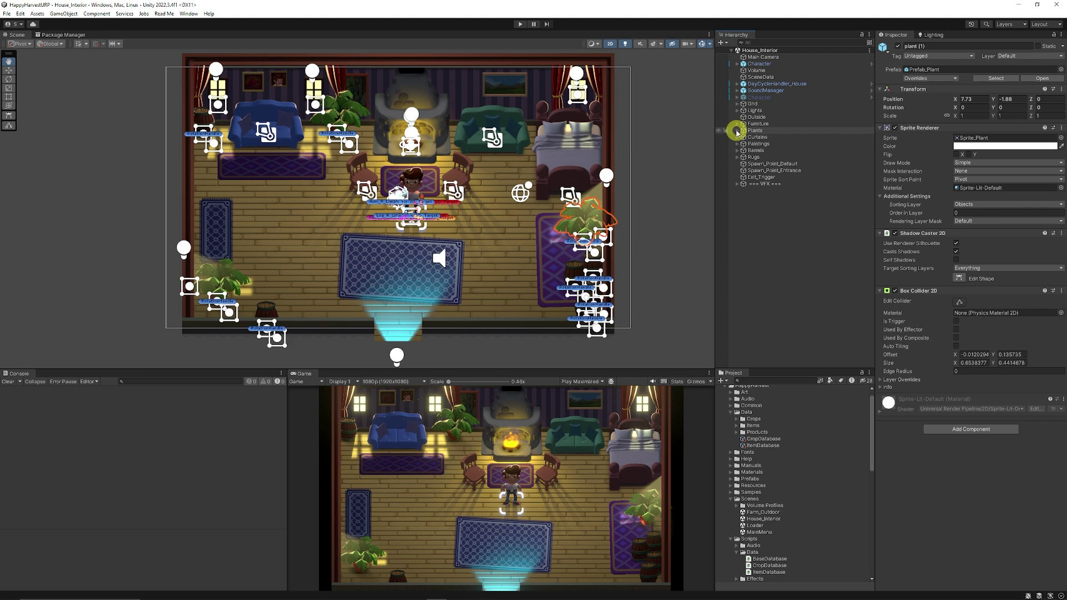
Step: Inspect the components of the SoundManager, DayCycleHandler_House, SceneData and Volume objects in the House_Interior scene
click(752, 90)
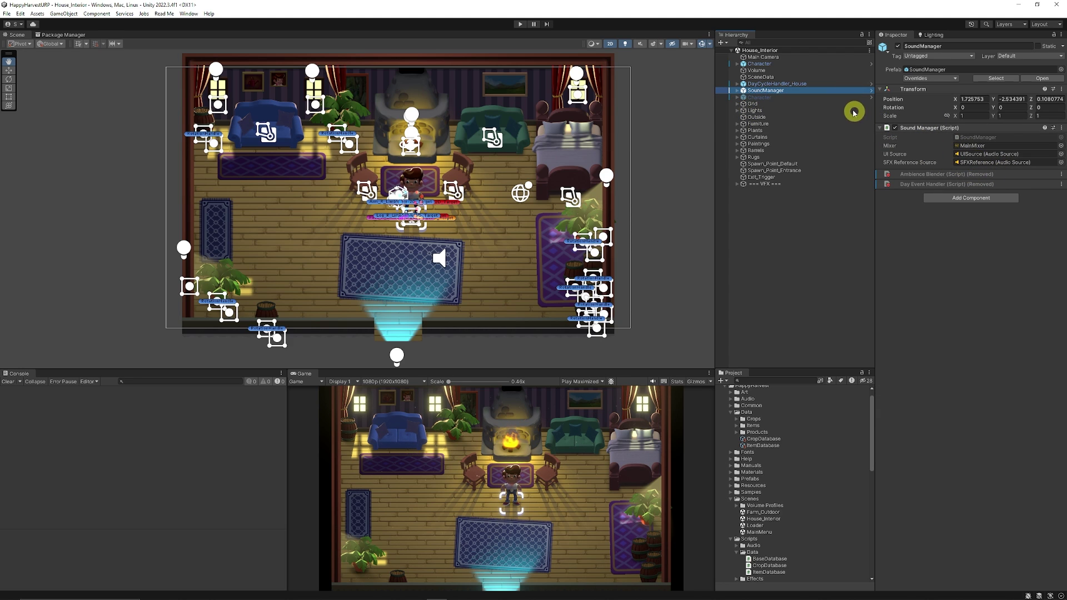
click(806, 85)
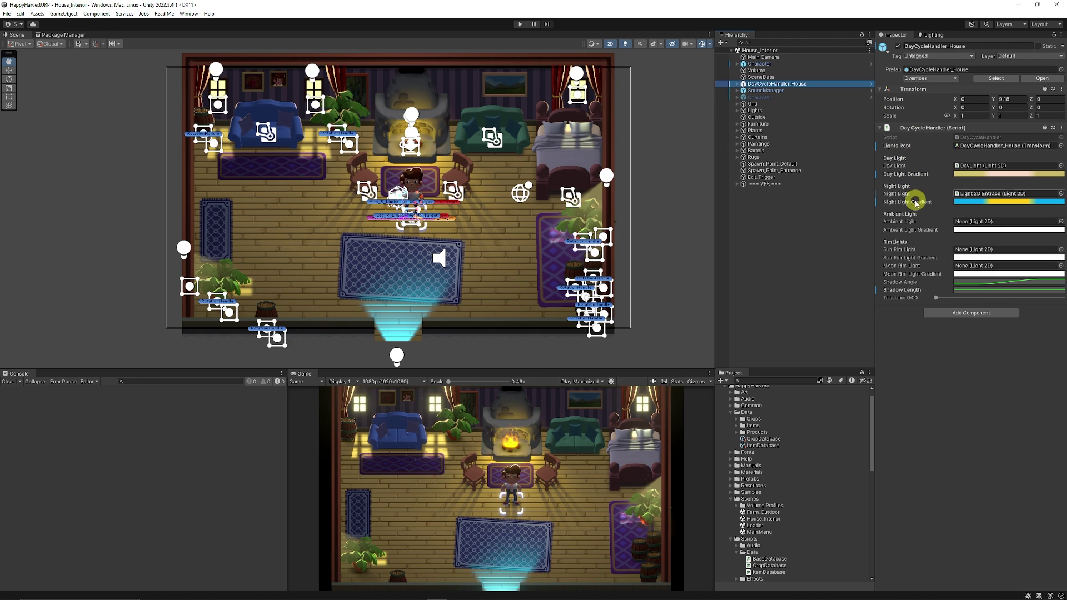
click(762, 70)
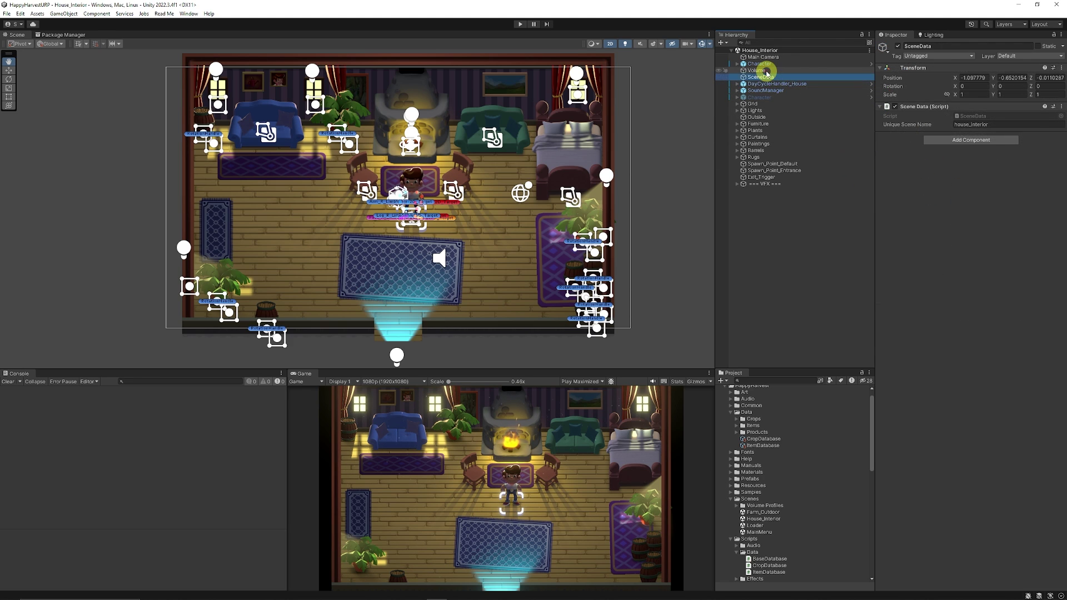
Step: Inspect the Character's Player Controller component, review its PlayerController script in Visual Studio, and return to the Unity editor
click(765, 63)
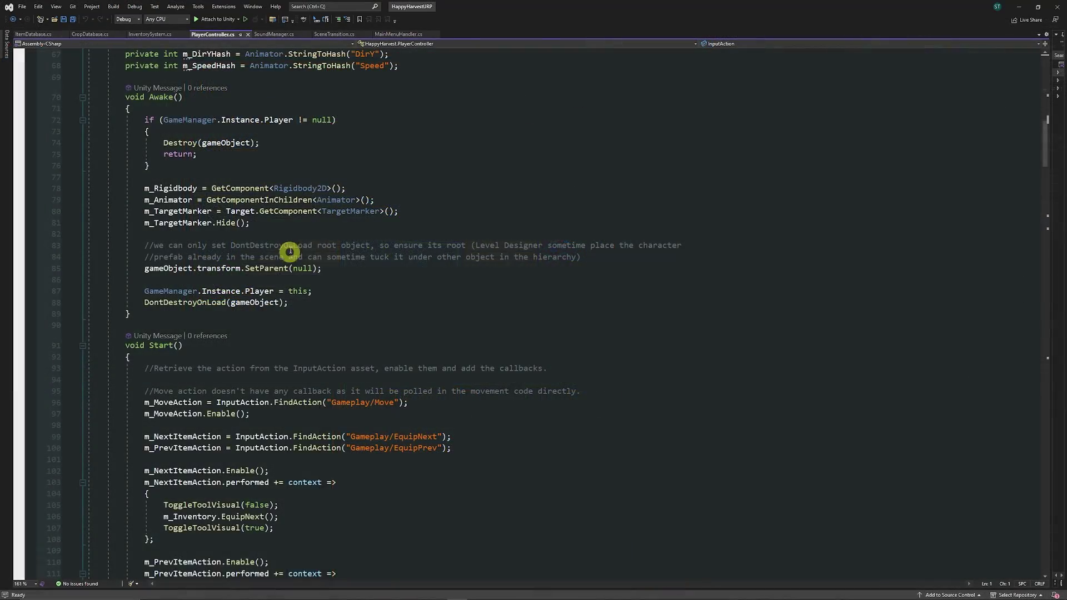
scroll(285, 250, down, 5)
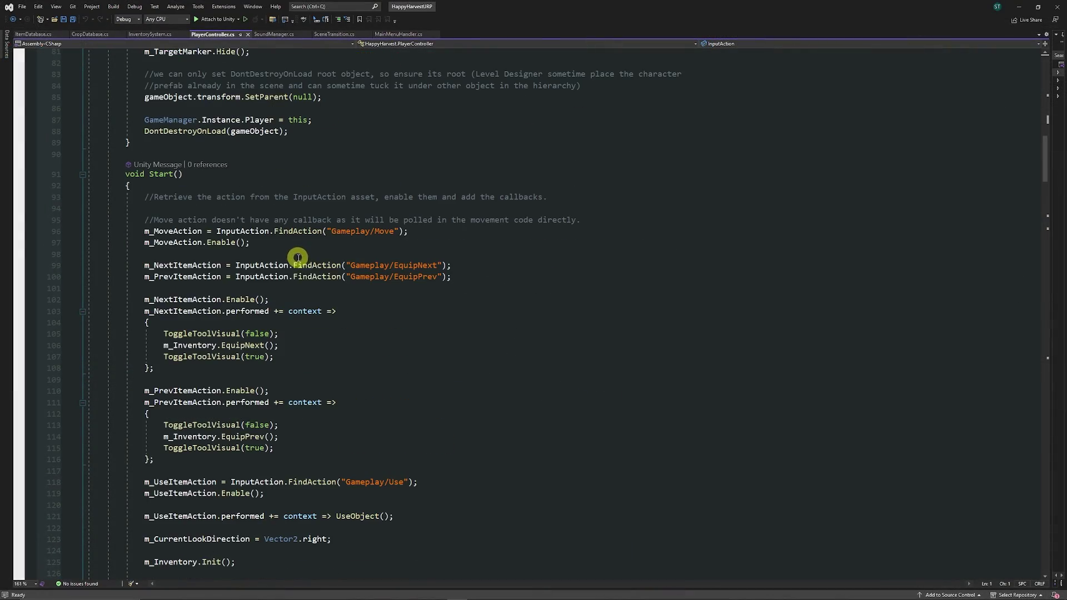
scroll(302, 276, down, 20)
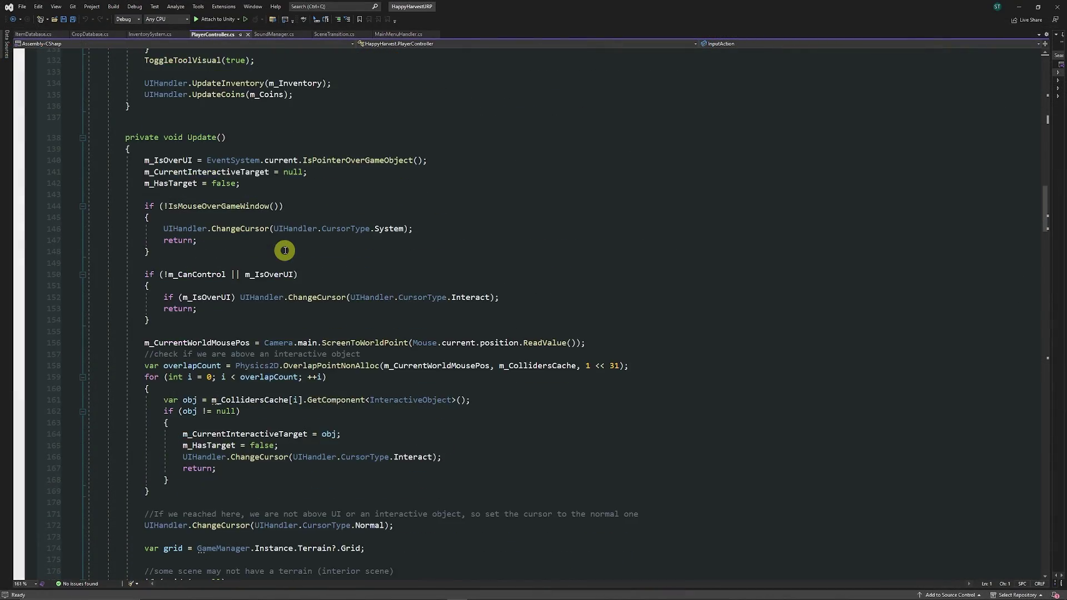
scroll(312, 235, down, 5)
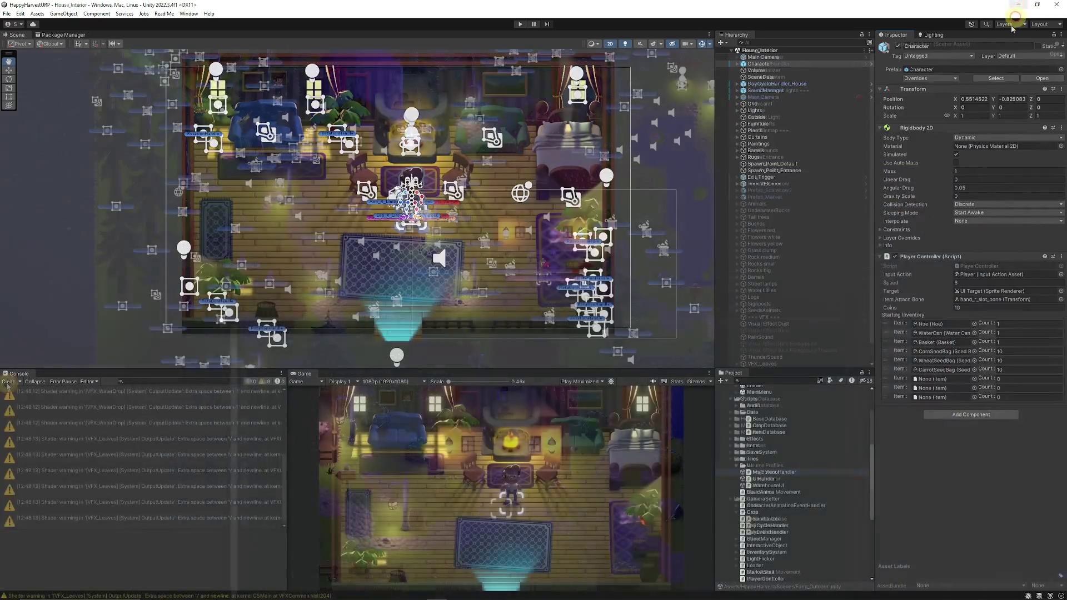
click(1019, 6)
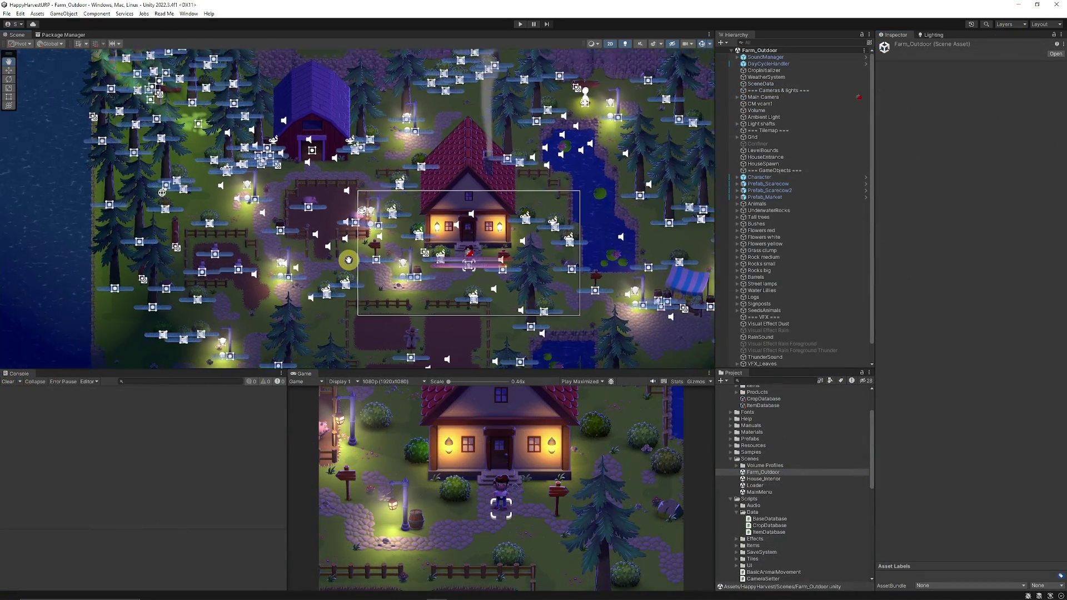
Step: Inspect the Grid's Terrain Manager component in the Farm_Outdoor scene and view its Palette_Main tiles in the Tile Palette before closing it
scroll(348, 259, down, 4)
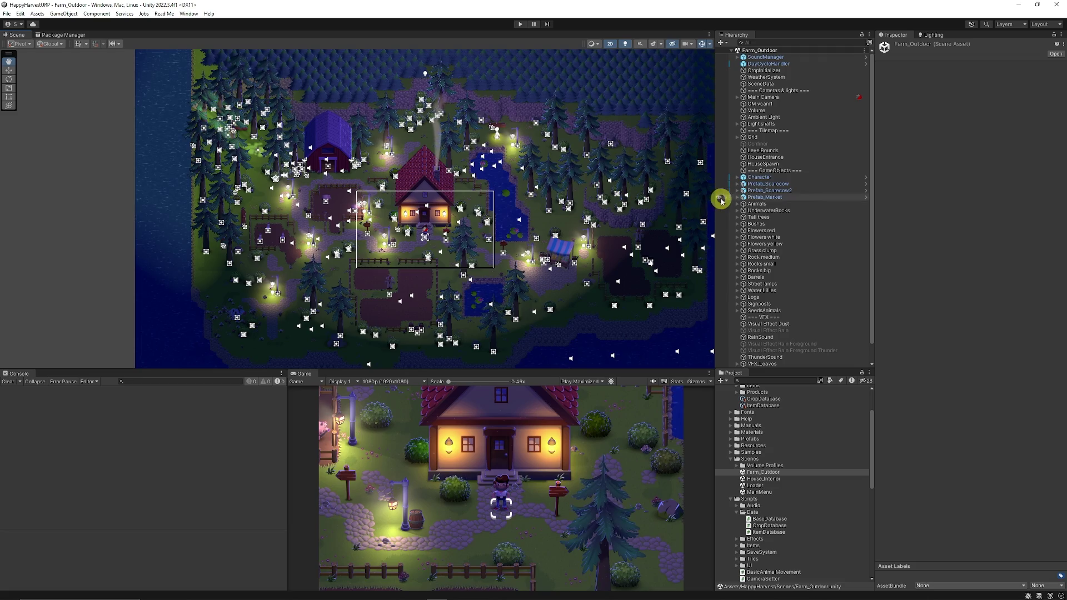
scroll(448, 229, up, 3)
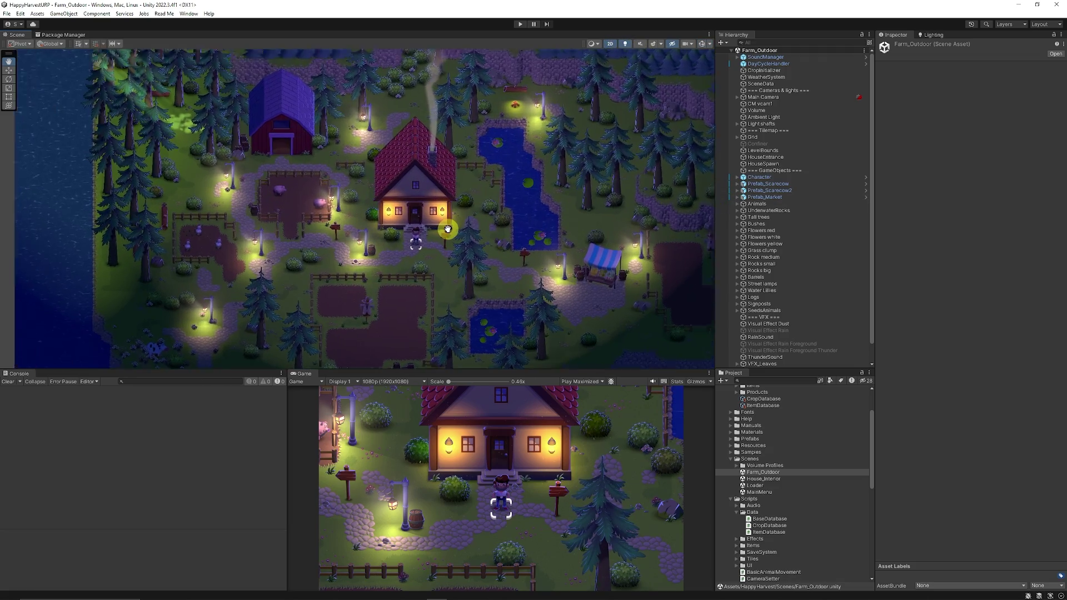
scroll(422, 276, up, 3)
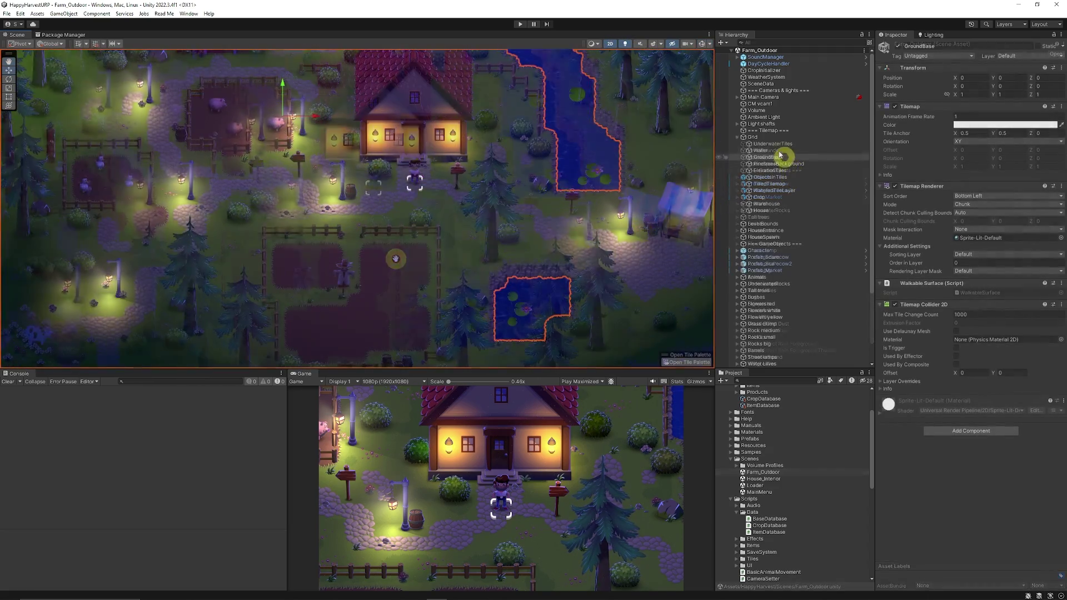
click(764, 137)
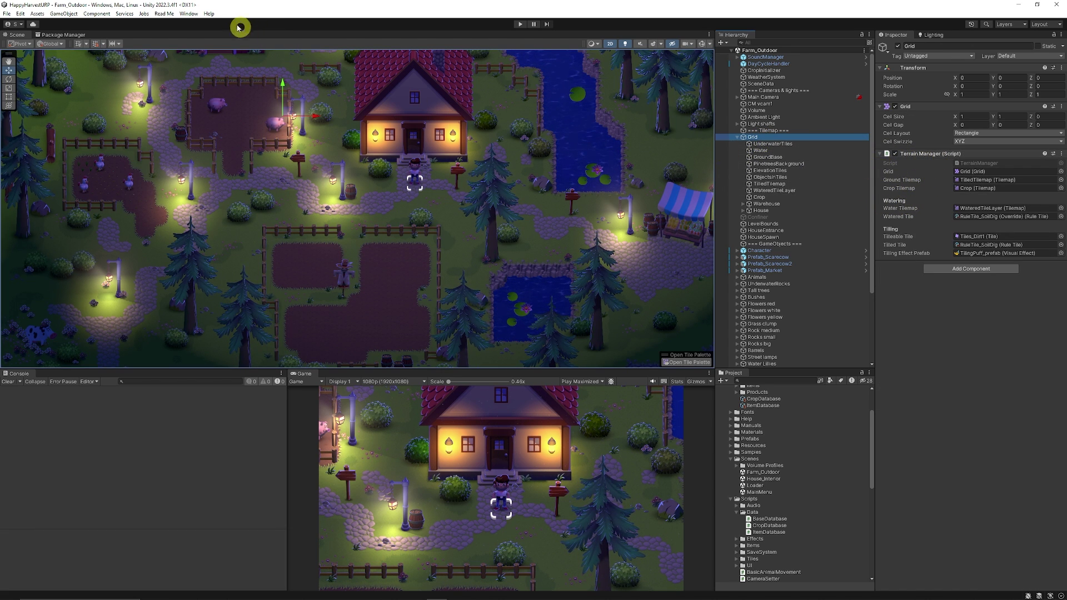
click(182, 14)
mouse_move(232, 202)
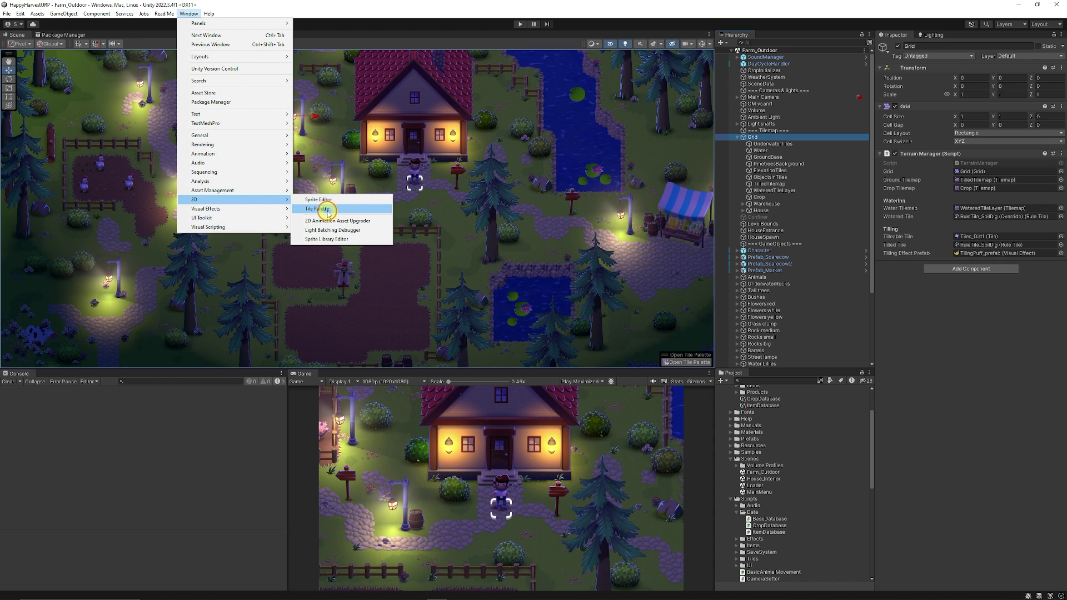
click(328, 211)
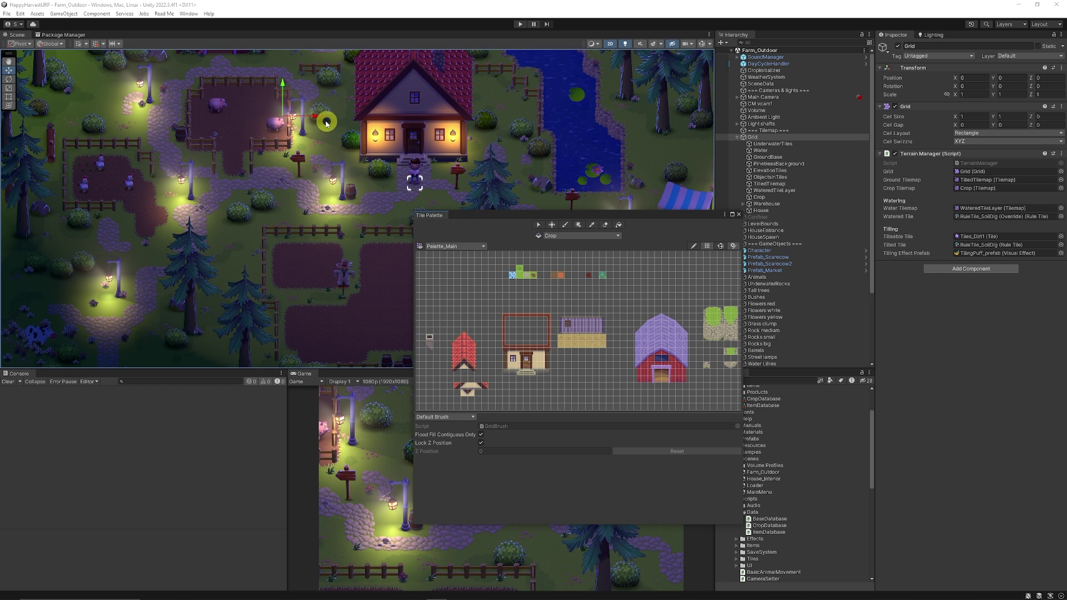
click(740, 215)
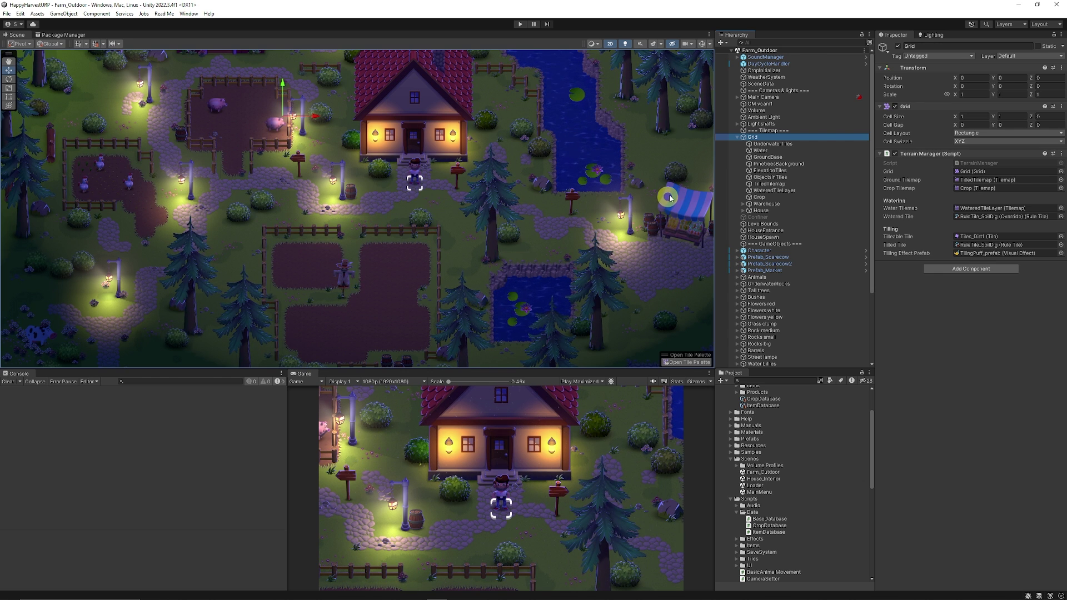
Step: Inspect the Grid's tilemap layers from Water and GroundBase through ObjectsInTiles, WateredTileLayer and Warehouse, and collapse the Grid group
click(771, 150)
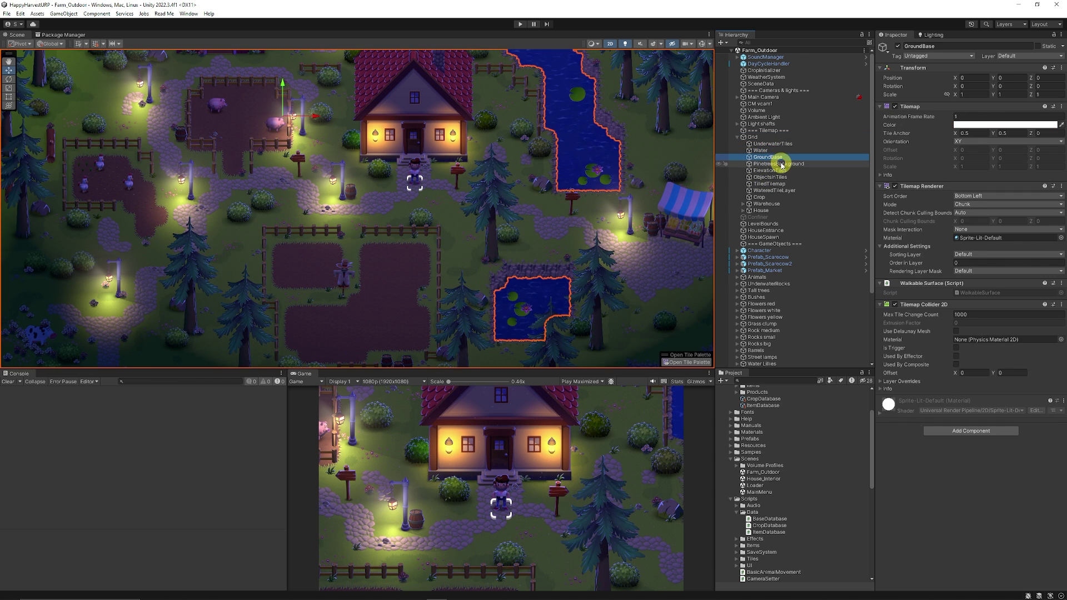
click(781, 164)
click(784, 171)
click(786, 178)
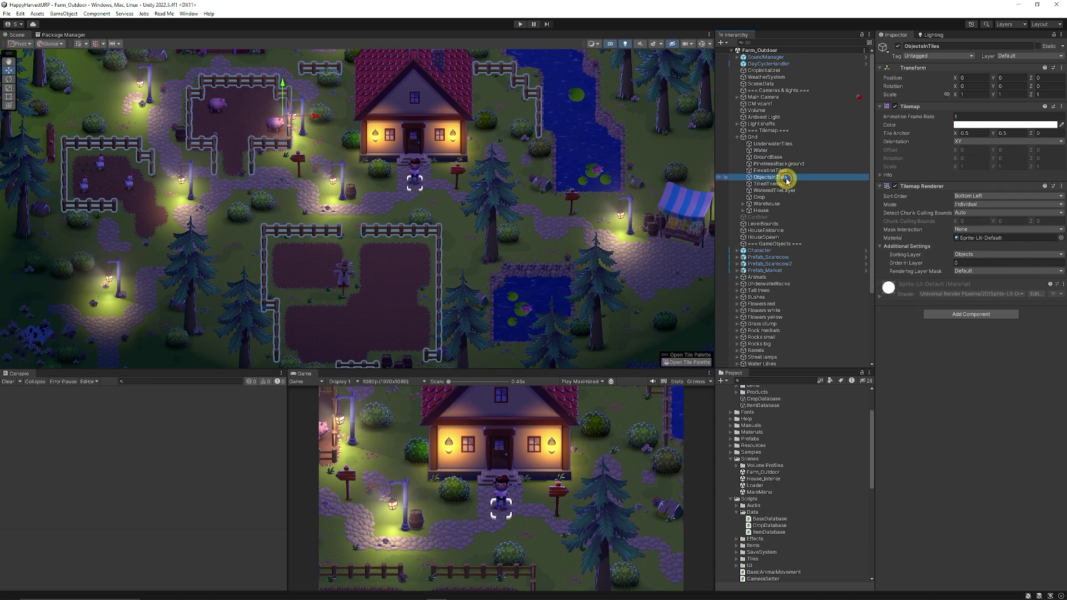
click(781, 197)
click(782, 190)
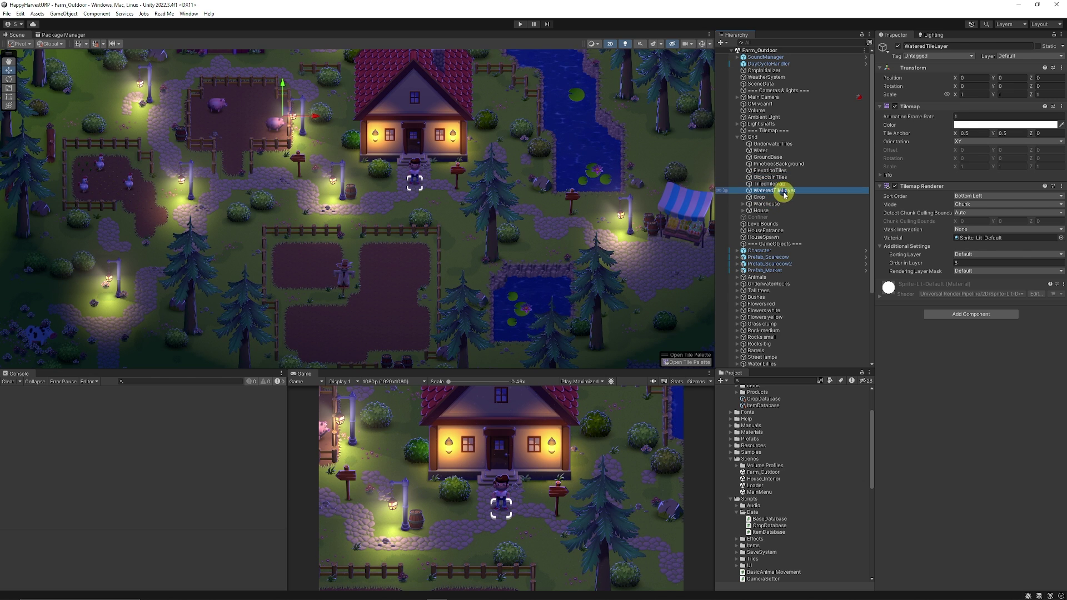
click(777, 204)
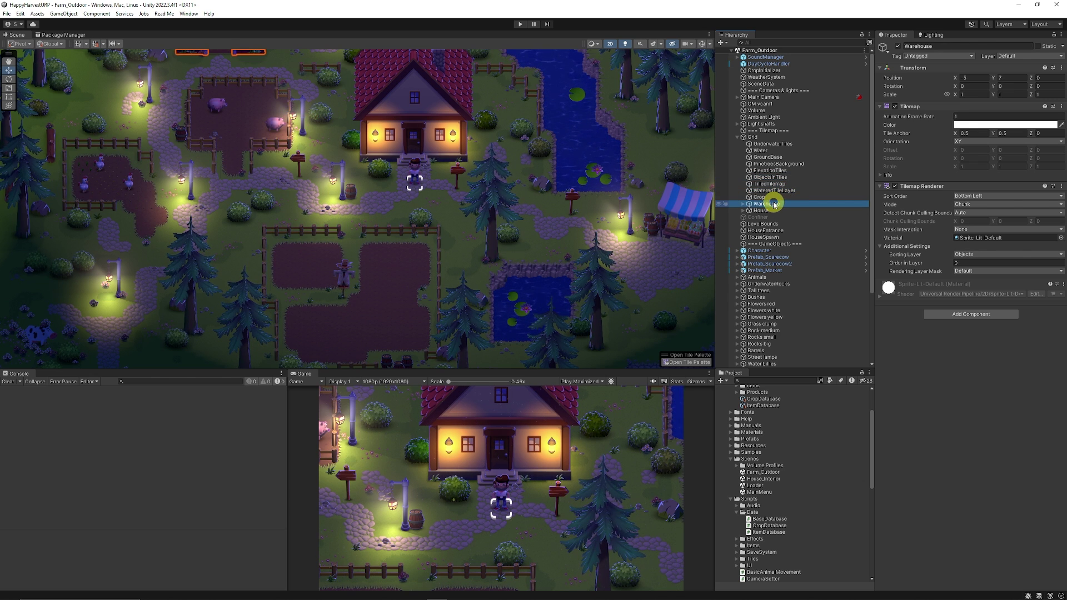
click(739, 137)
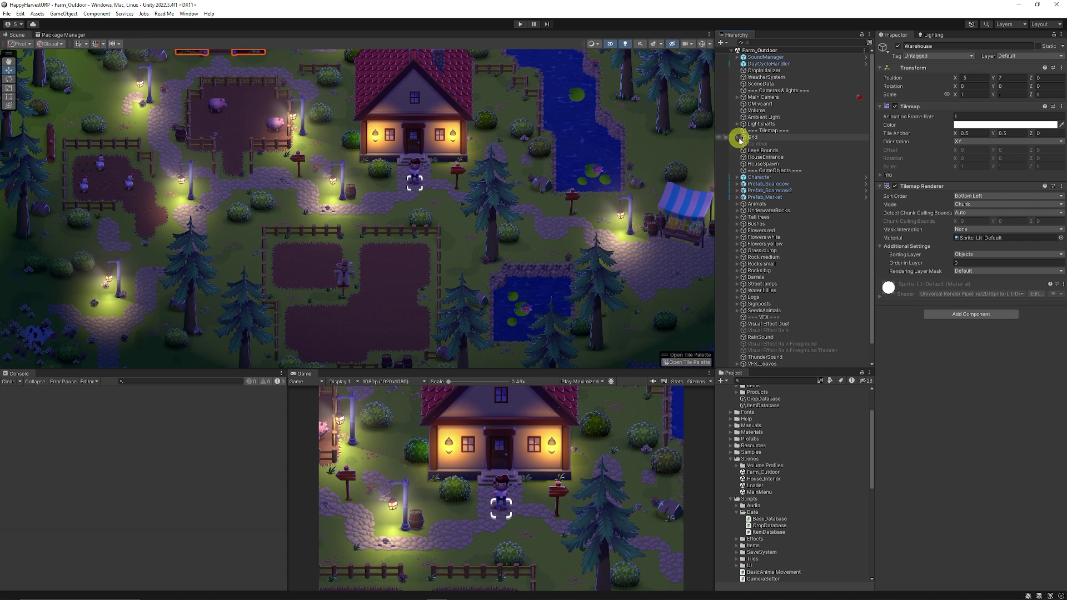
Step: Inspect the WeatherSystem object's script component and its Starting Weather setting
click(783, 77)
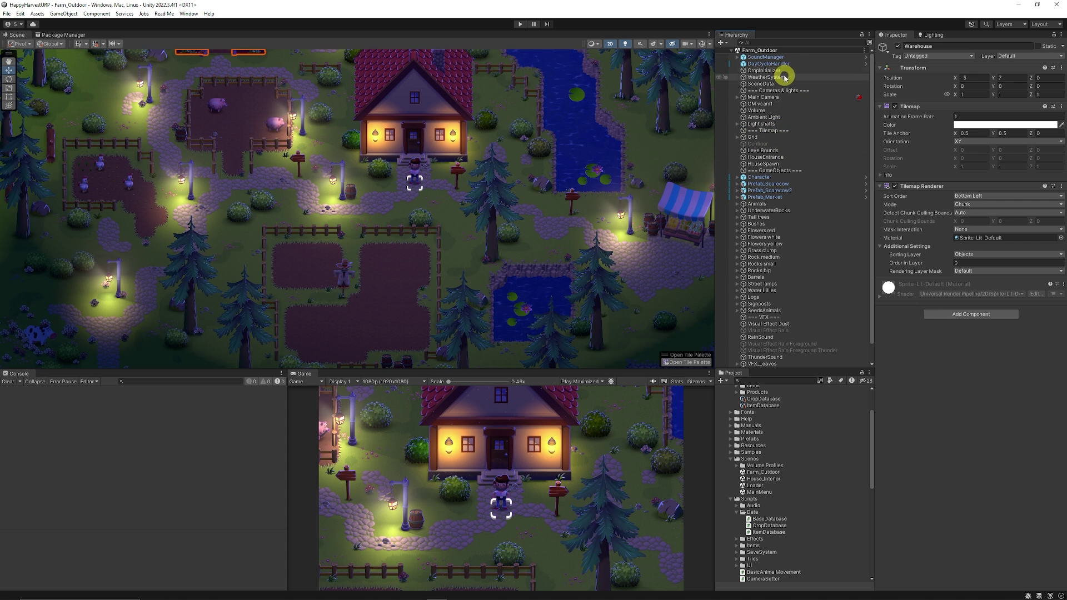
click(978, 125)
click(985, 345)
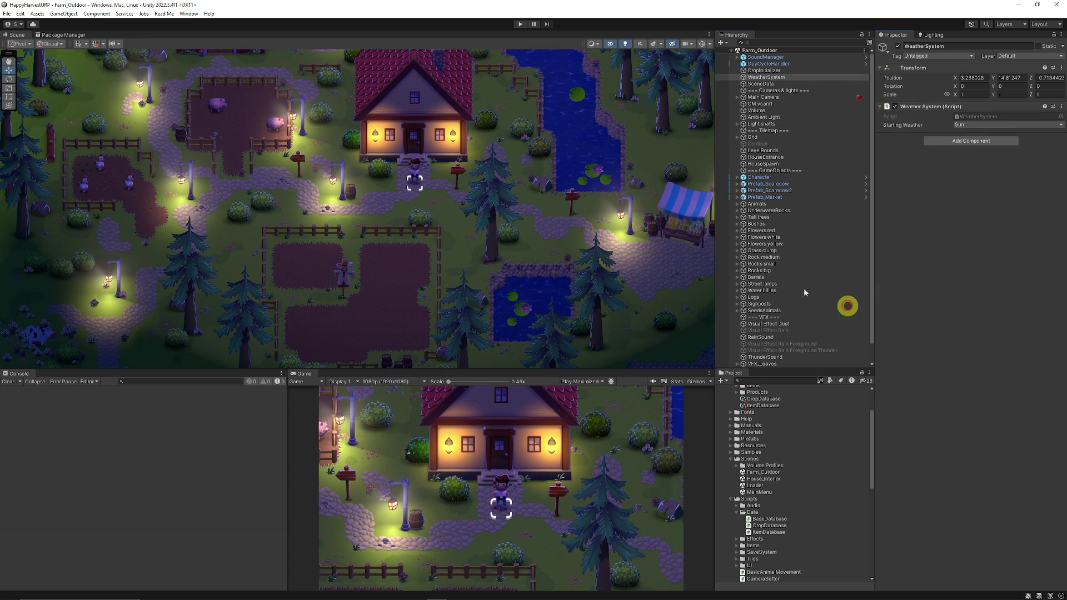
Step: Inspect the leaf effects in the VFX_Leaves group, frame VFX_Leaves (1) in the scene, and collapse the group
scroll(795, 276, down, 1)
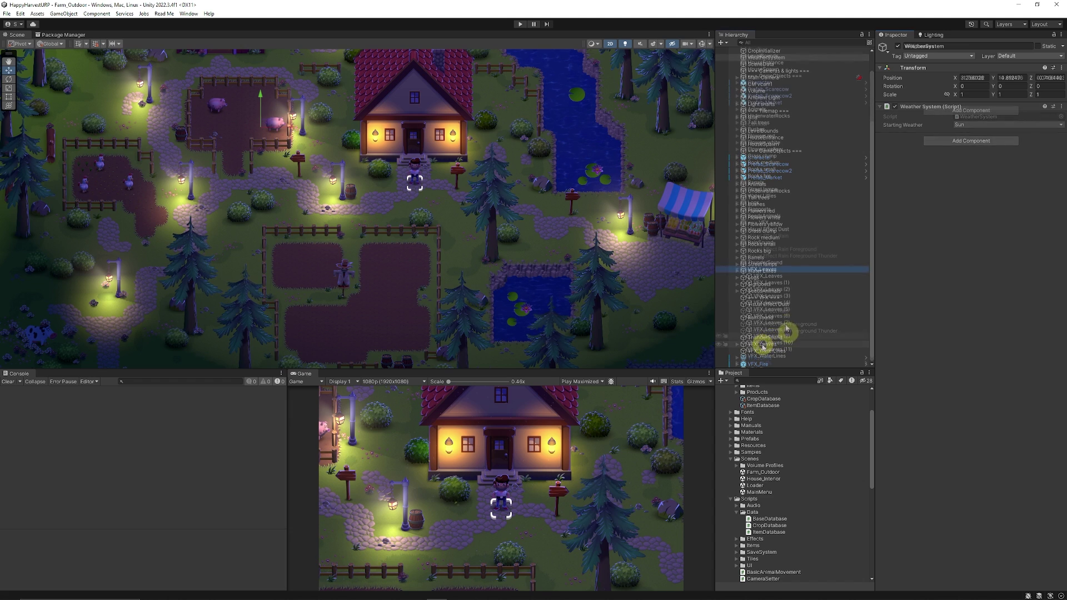
click(777, 281)
click(779, 278)
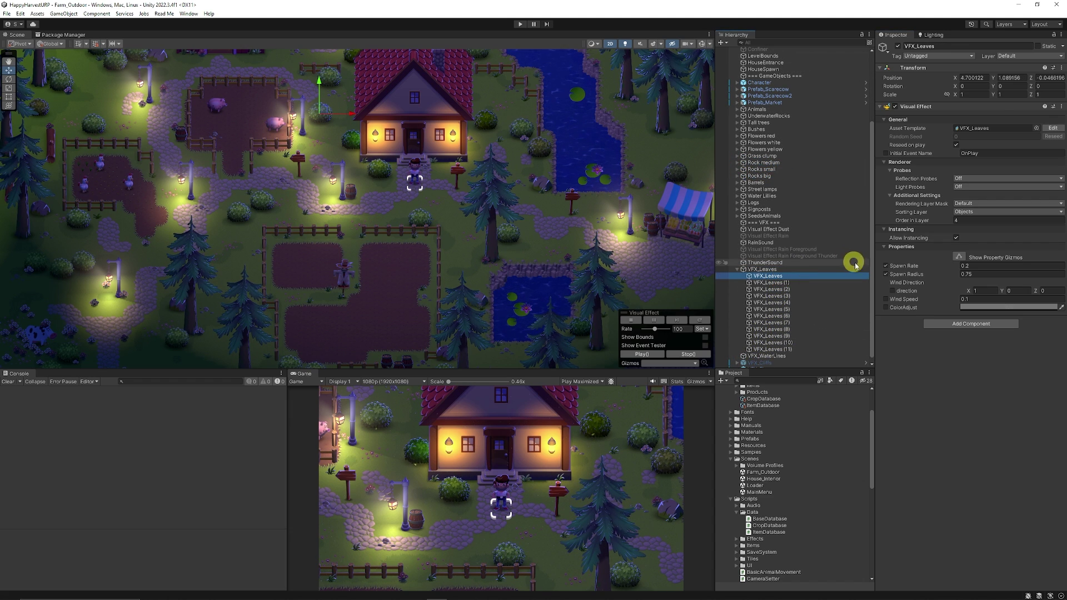
click(786, 283)
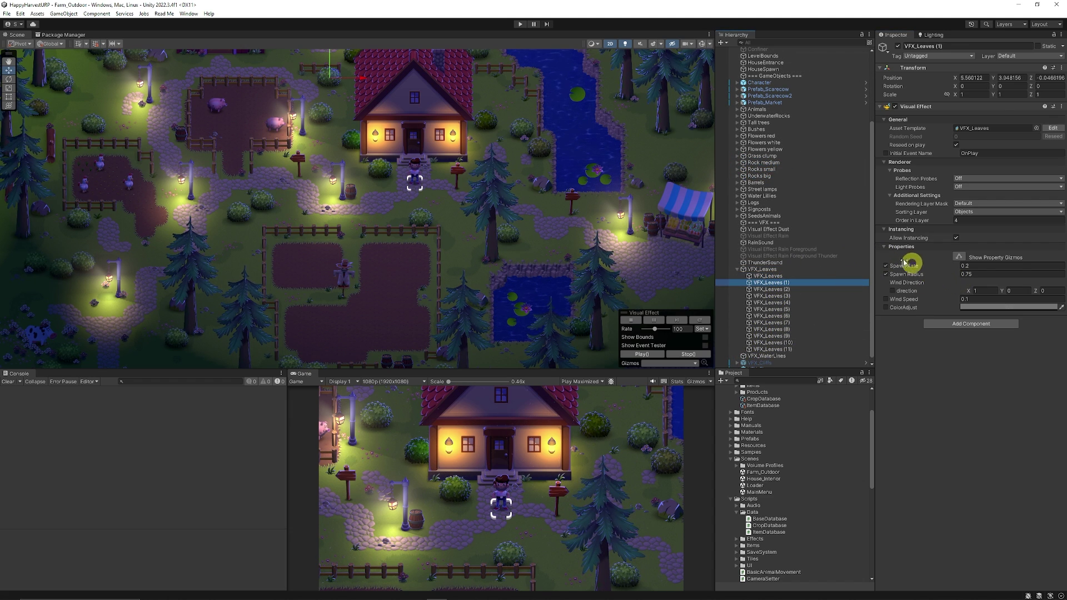
key(f)
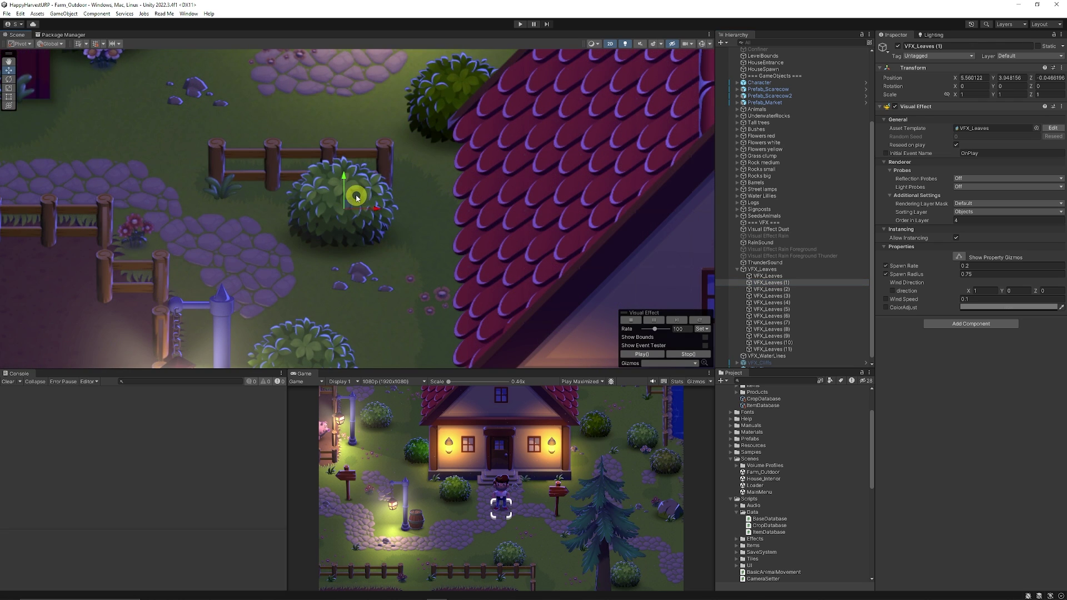
click(739, 272)
click(738, 271)
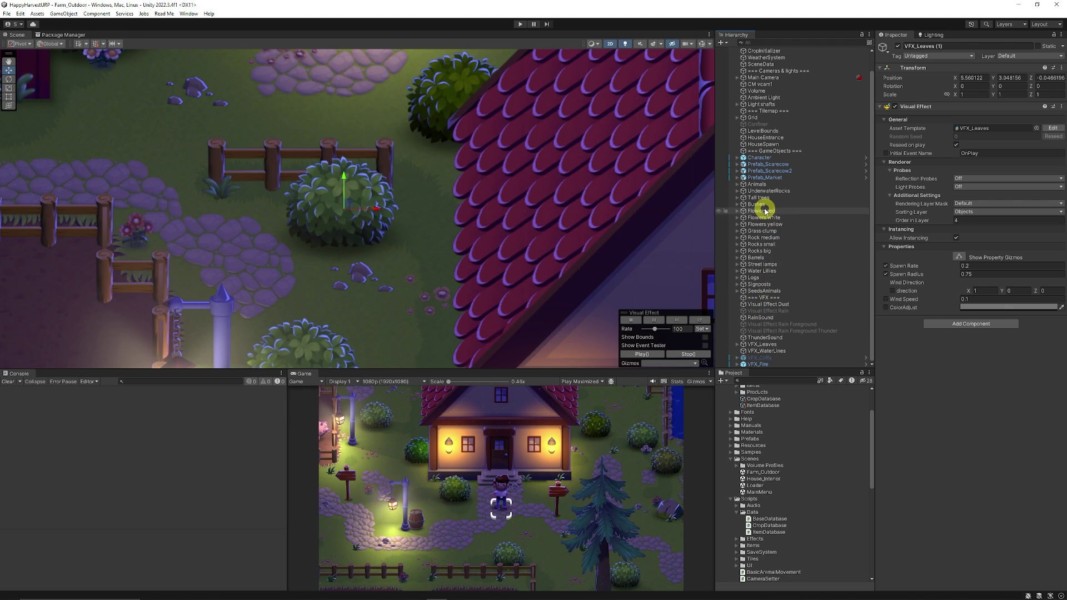
Step: Inspect the Farm_Outdoor scene's cameras and lights objects, including LightShafts, Ambient Light, Volume and CM vcam1
click(771, 112)
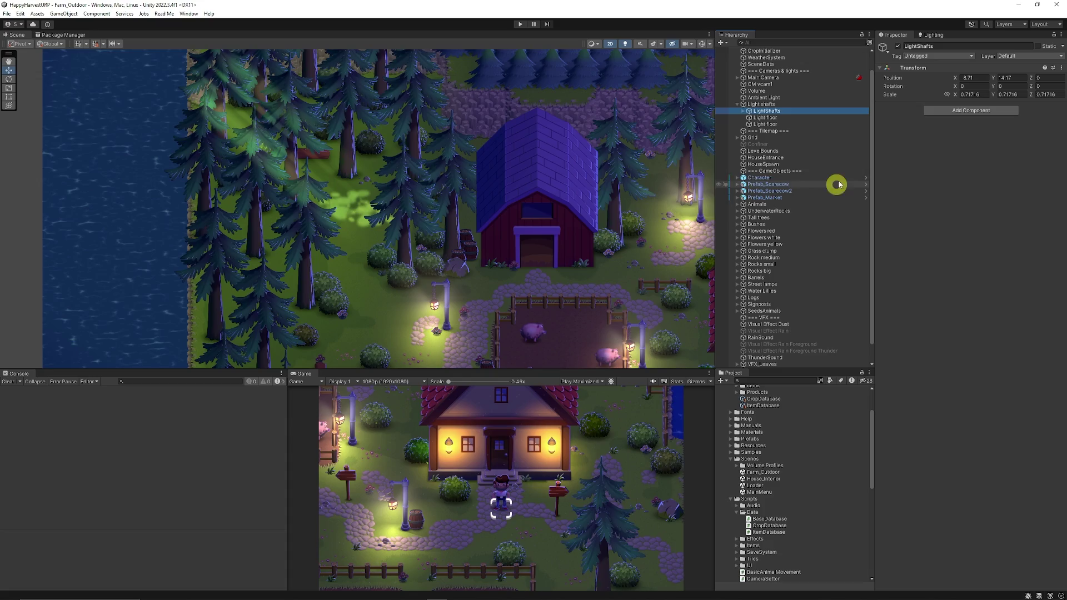
click(771, 105)
click(773, 111)
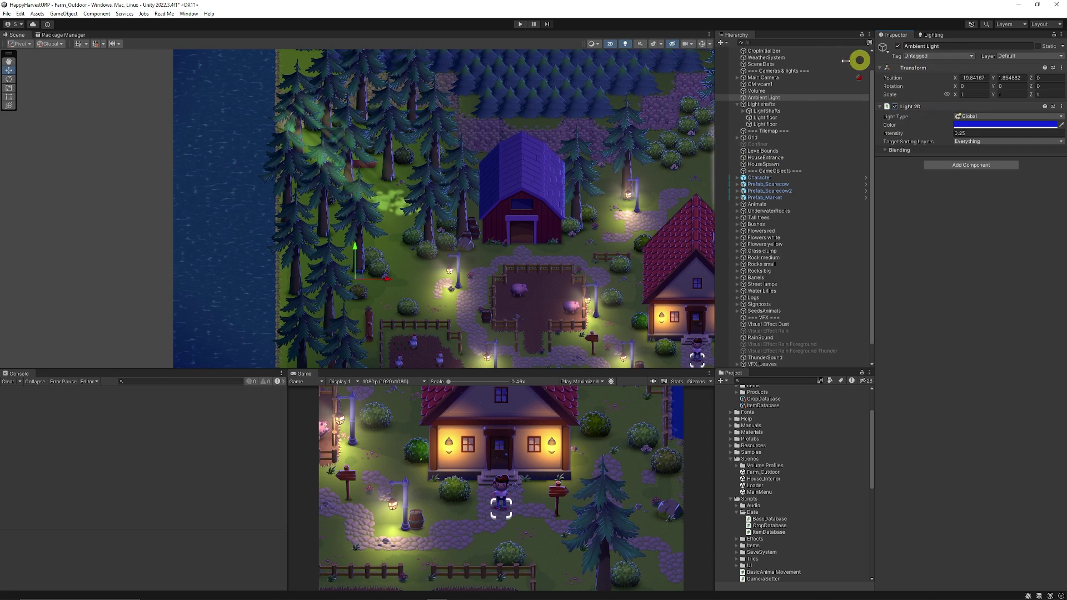
click(765, 91)
scroll(792, 110, up, 1)
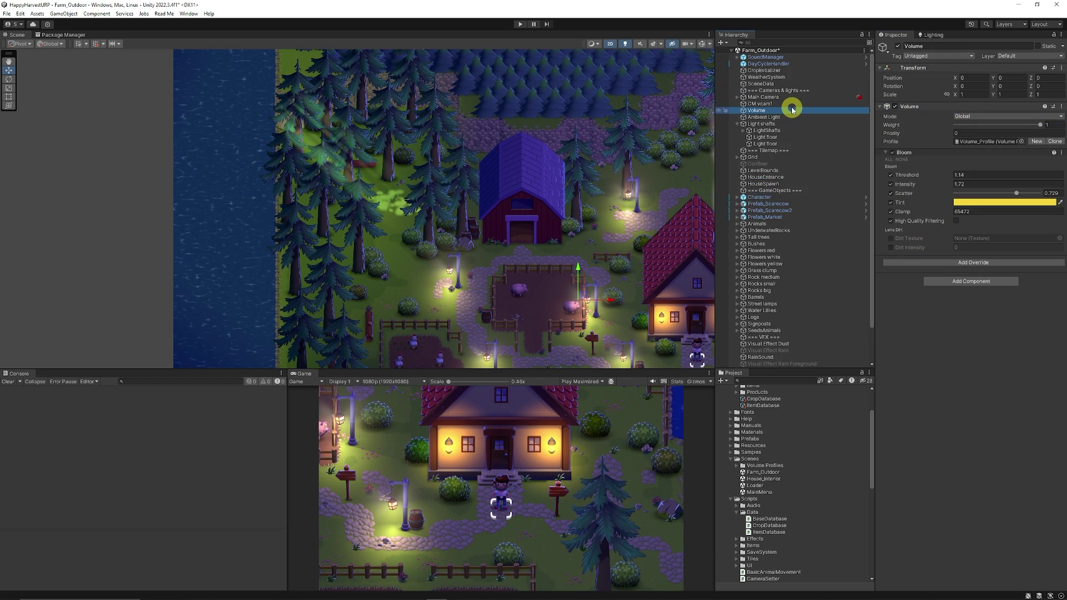
click(781, 104)
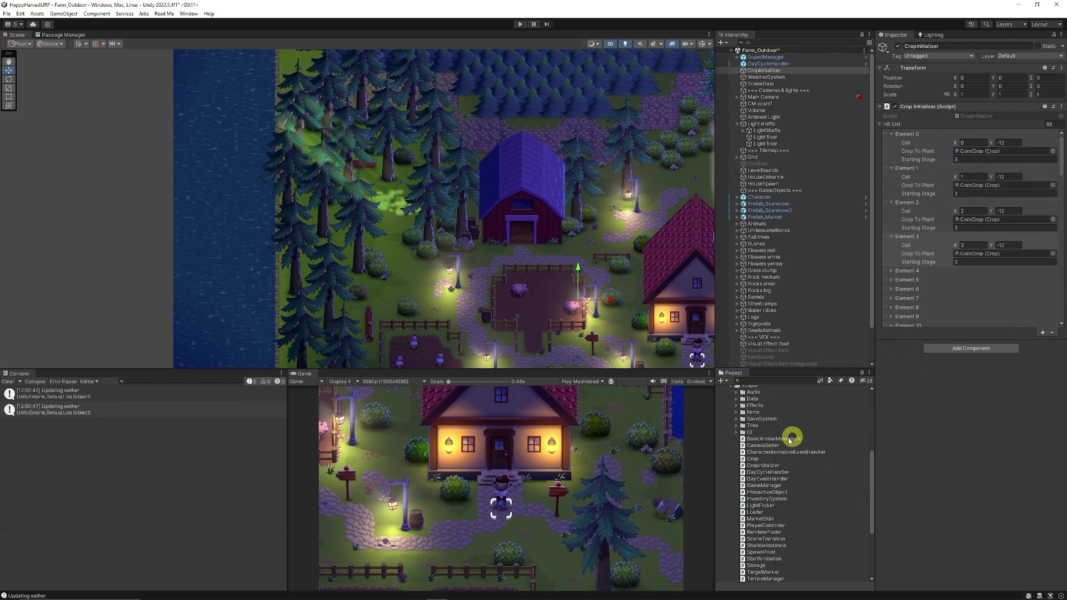
Step: Browse the project's Scripts folder and review the InventorySystem script's item-fitting and item-adding methods in Visual Studio
scroll(778, 459, down, 5)
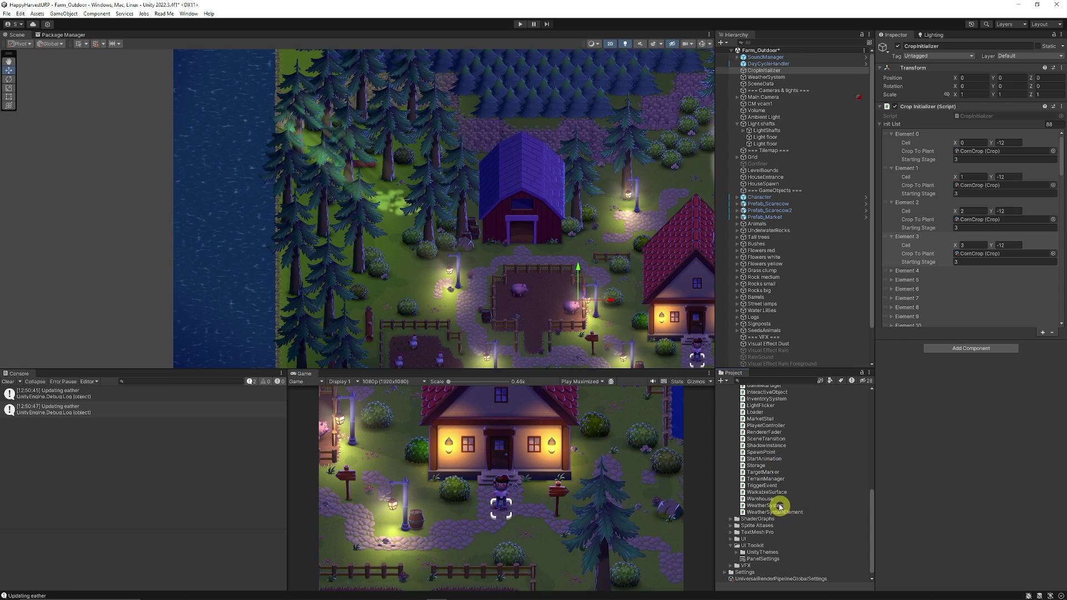
scroll(780, 481, up, 3)
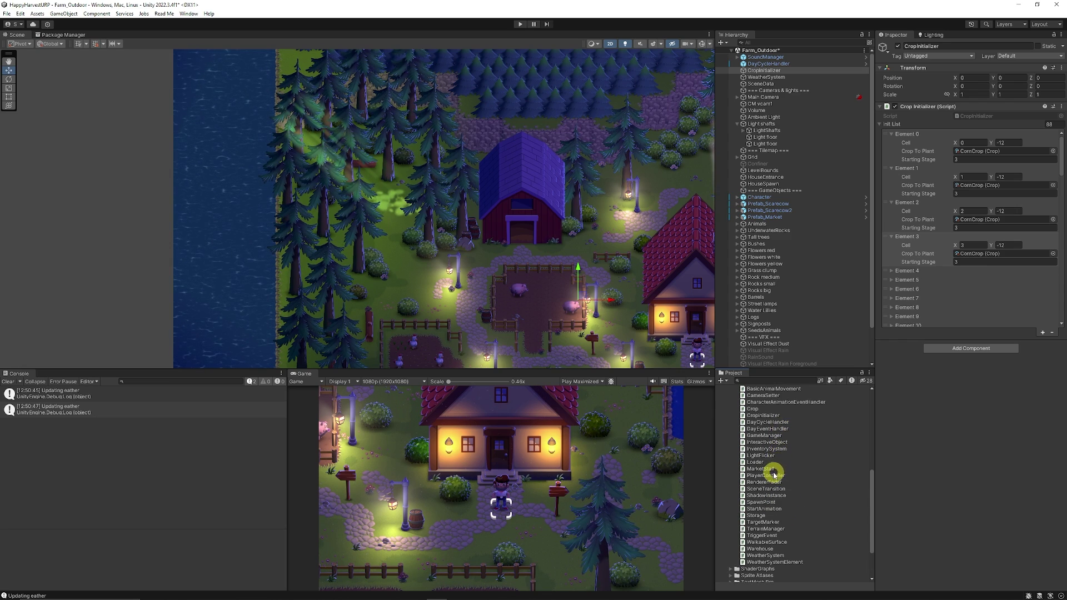
scroll(778, 445, up, 2)
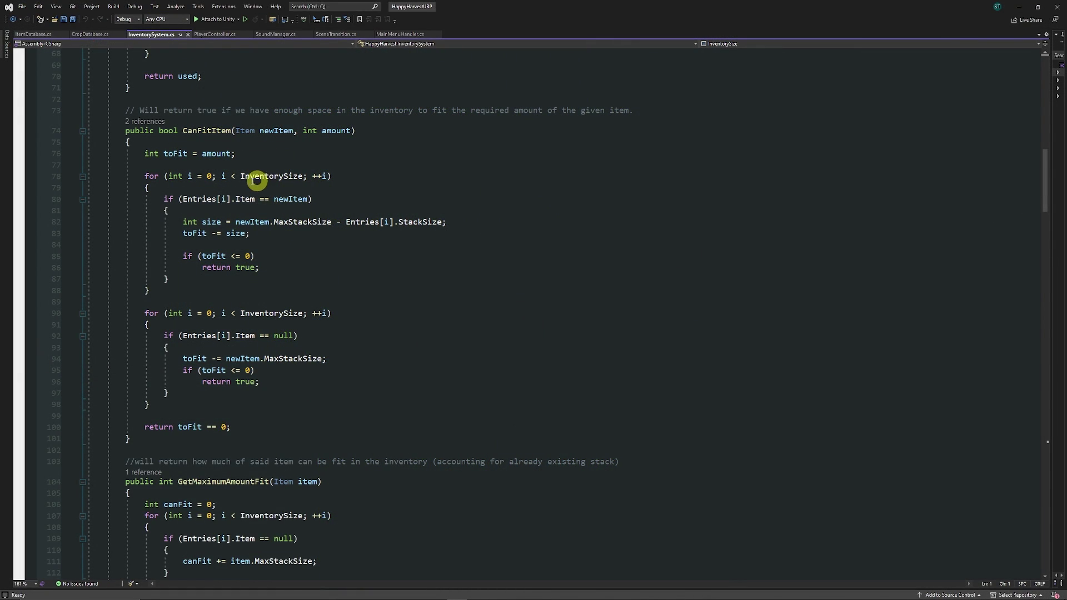
scroll(254, 180, down, 4)
scroll(326, 272, down, 6)
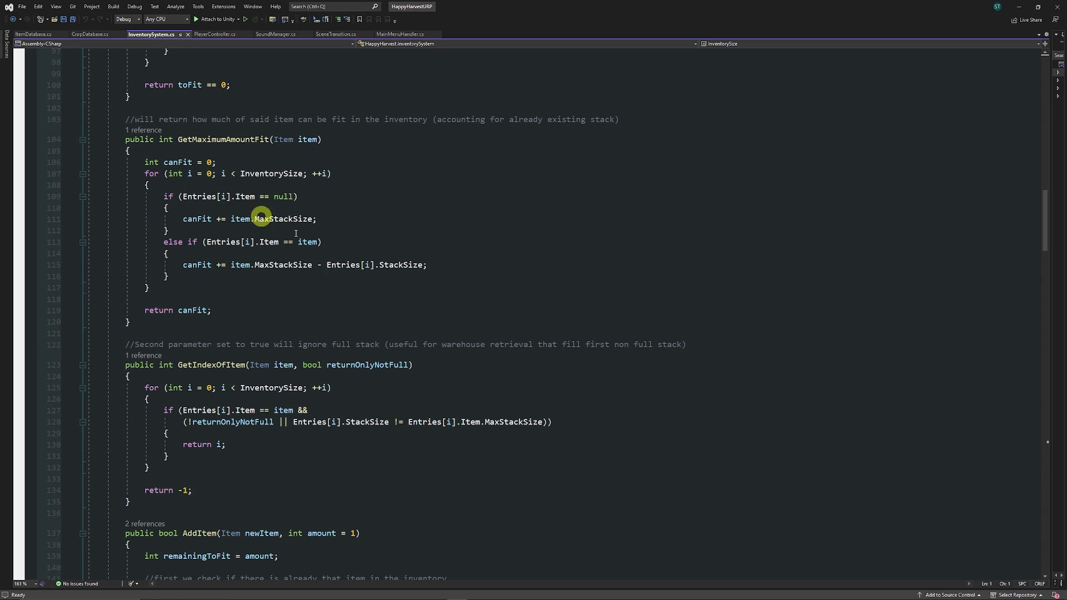
scroll(326, 289, down, 5)
scroll(274, 211, down, 10)
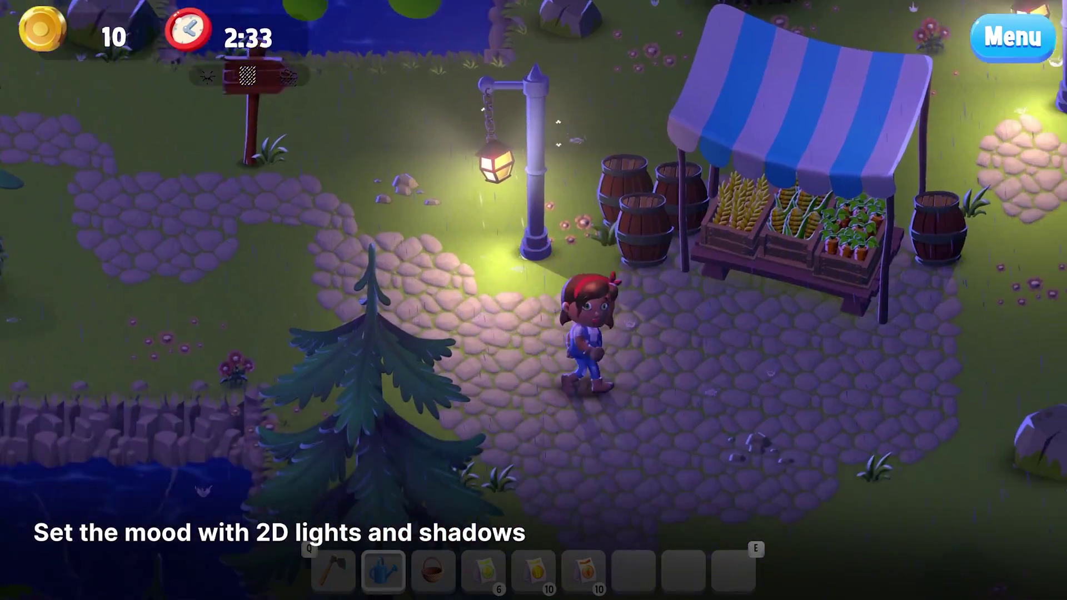
key(d)
key(w)
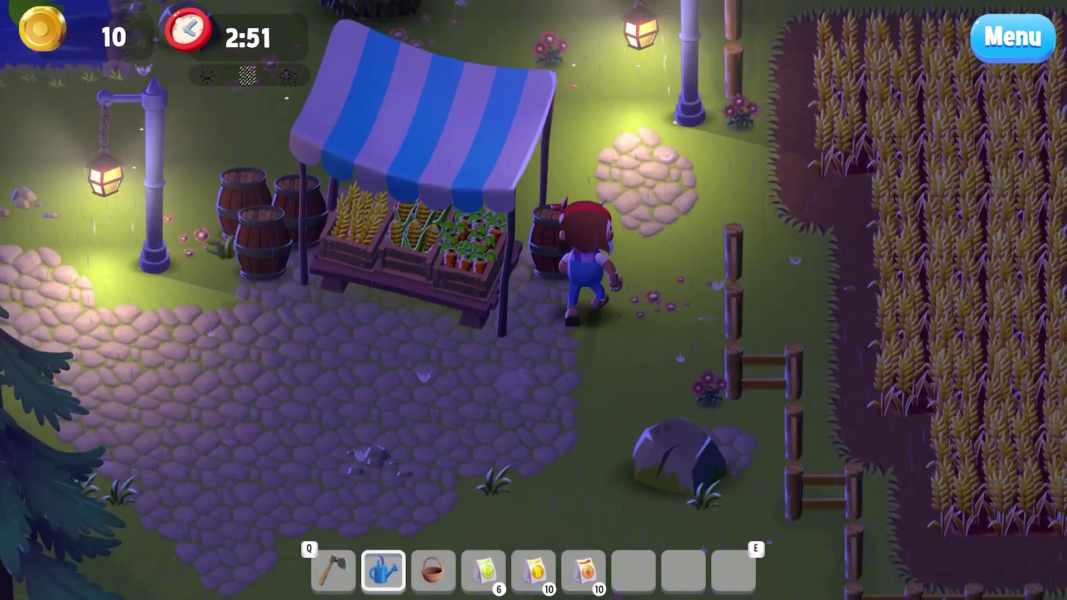
key(e)
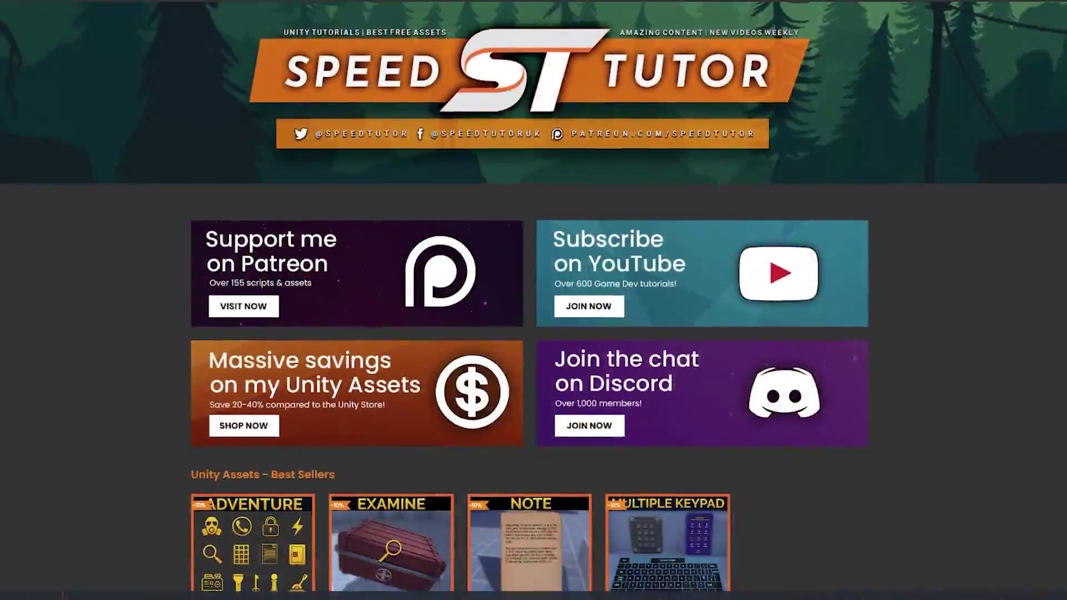
Step: Browse the Unity asset listings on the SpeedTutor website, covering the best sellers and puzzle systems
scroll(533, 300, down, 2)
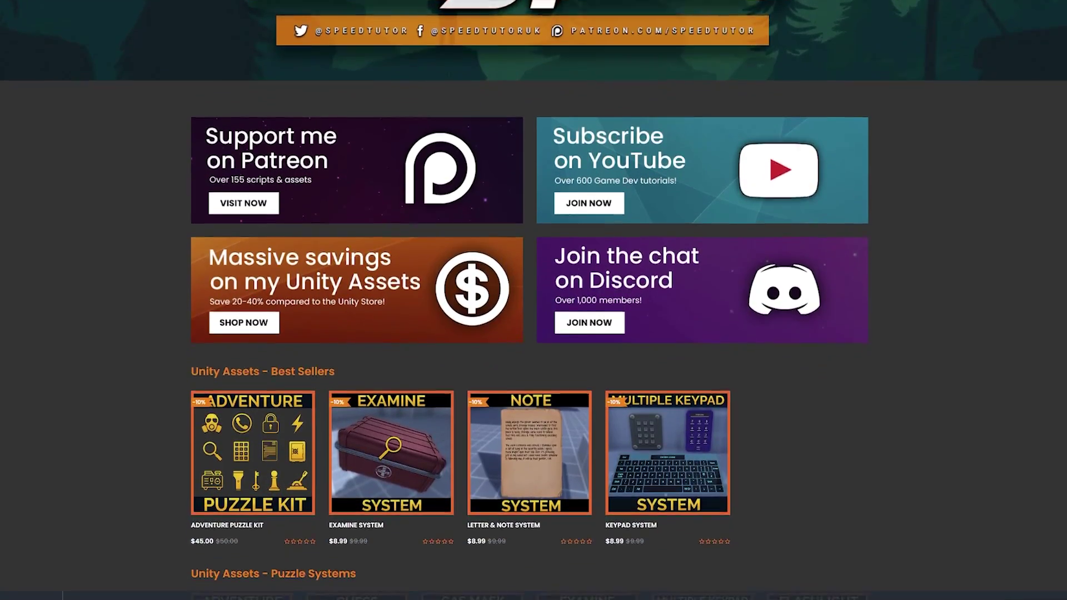
scroll(534, 300, down, 2)
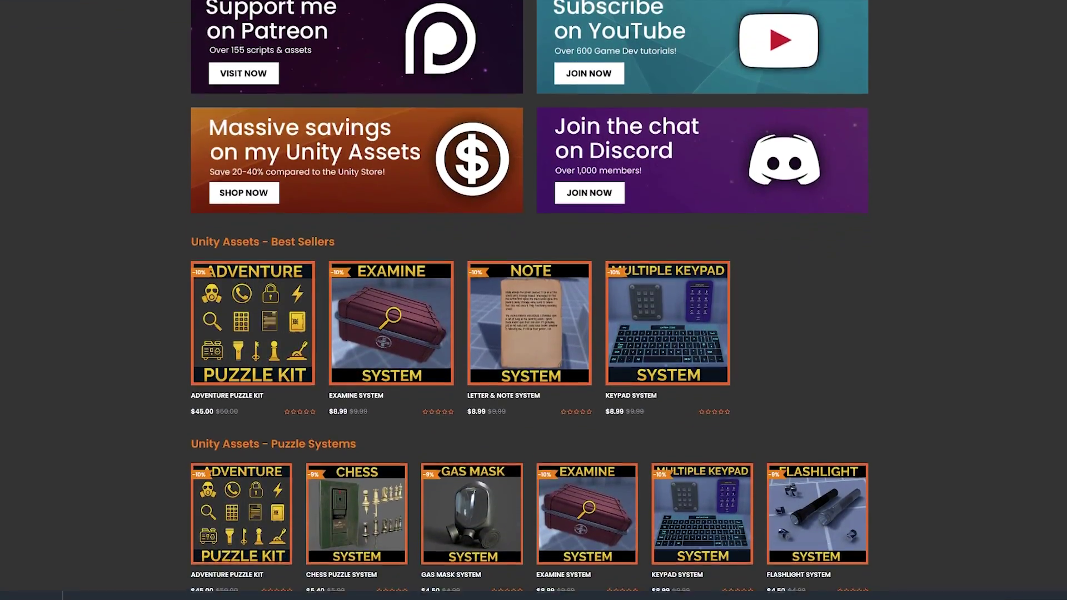